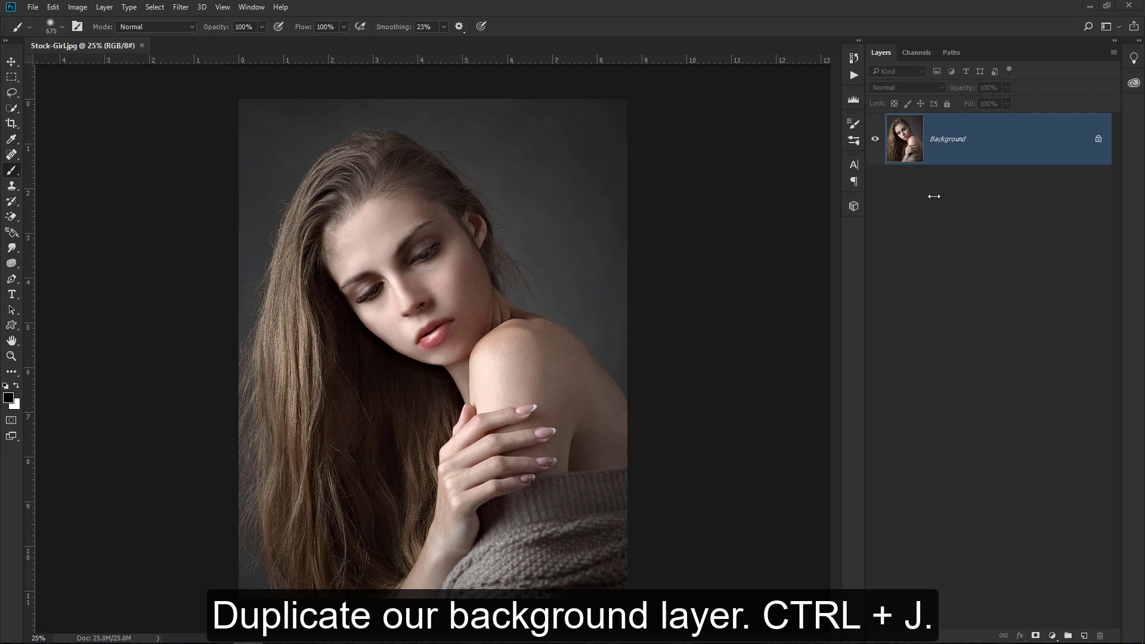
Duplicate the Background layer and name the copy 'Black and White'
key(ctrl+j)
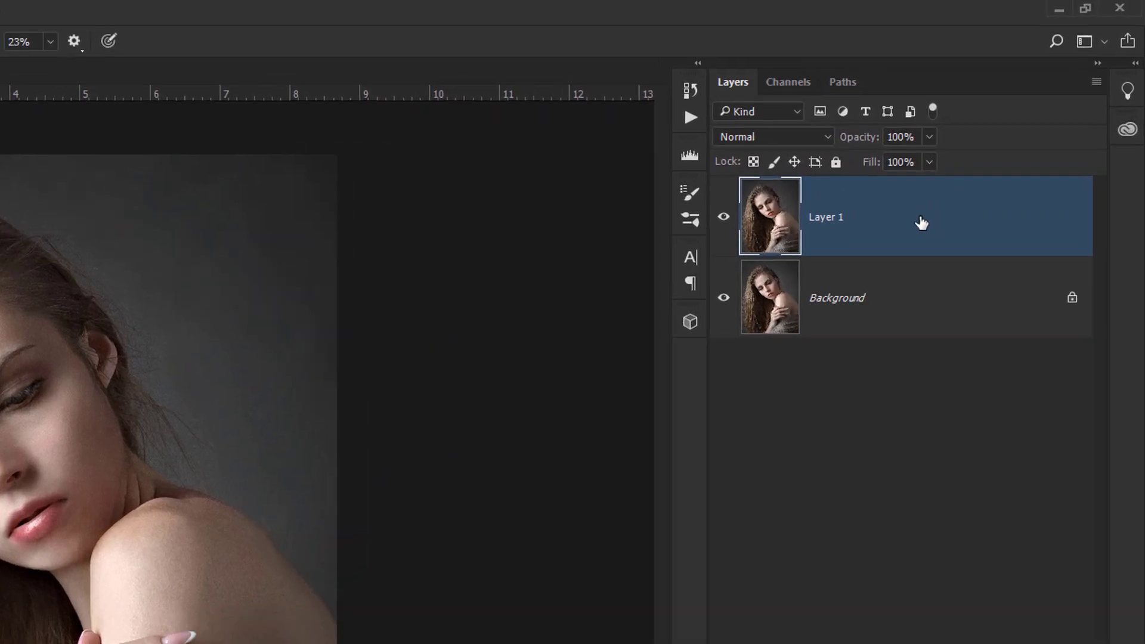
double_click(833, 219)
text(Black)
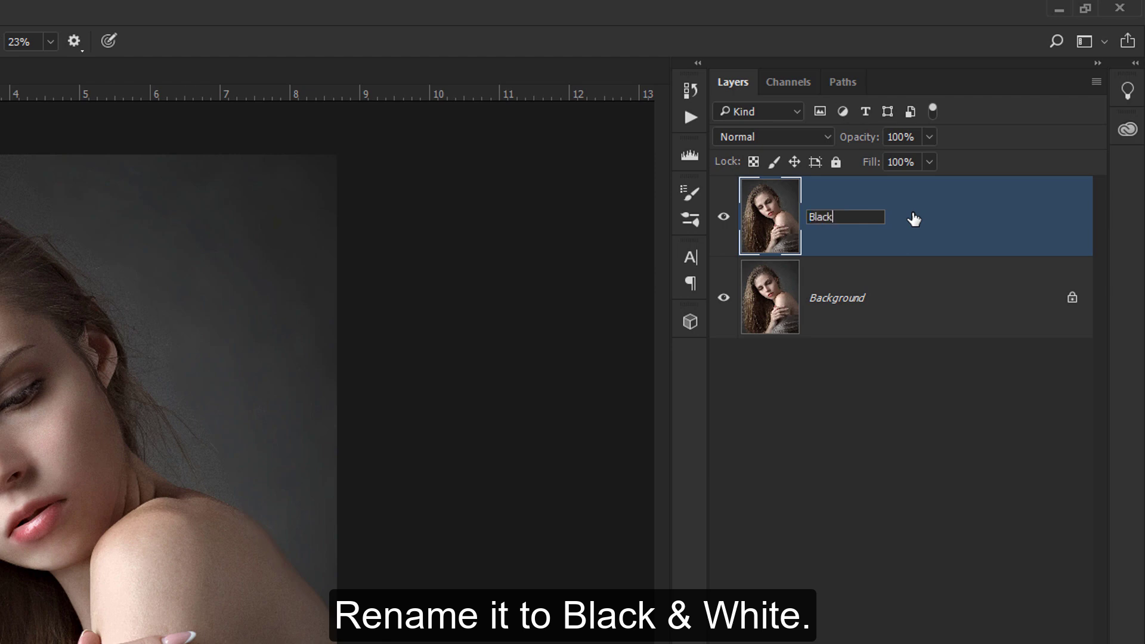
text( and White)
key(Return)
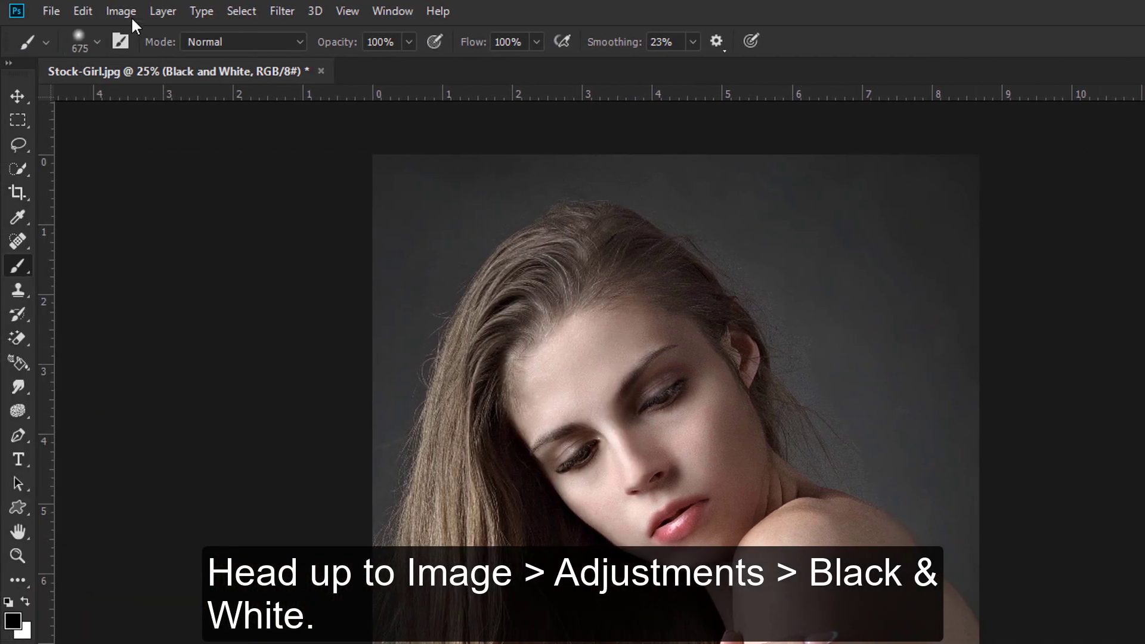
Convert the copied layer to grayscale using default Black & White settings
click(125, 17)
mouse_move(149, 59)
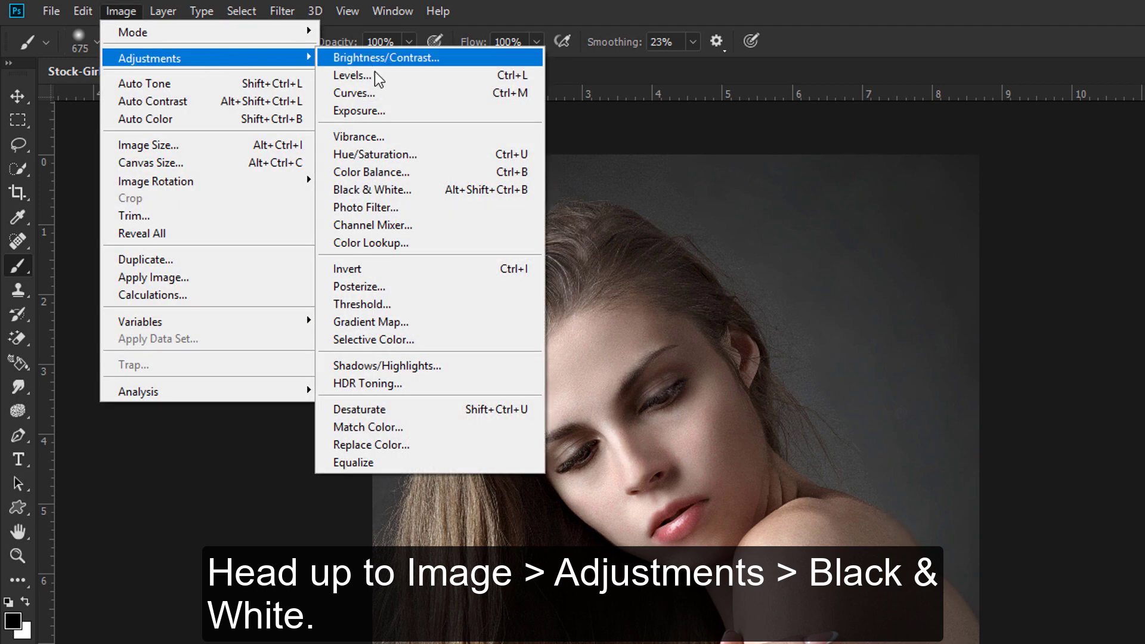
click(452, 190)
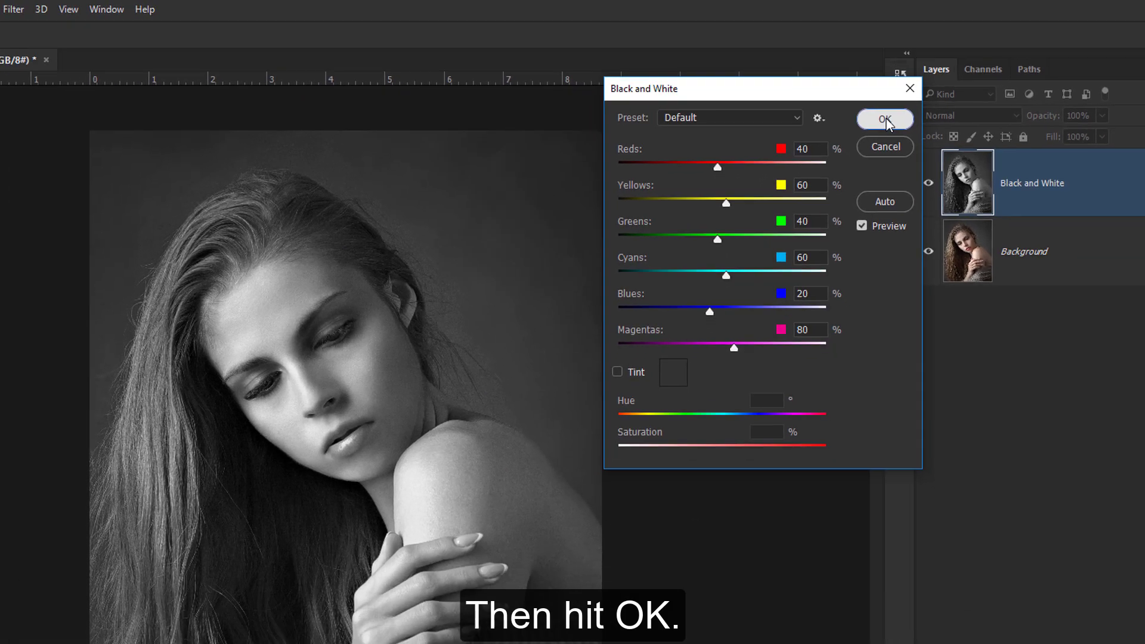
click(919, 142)
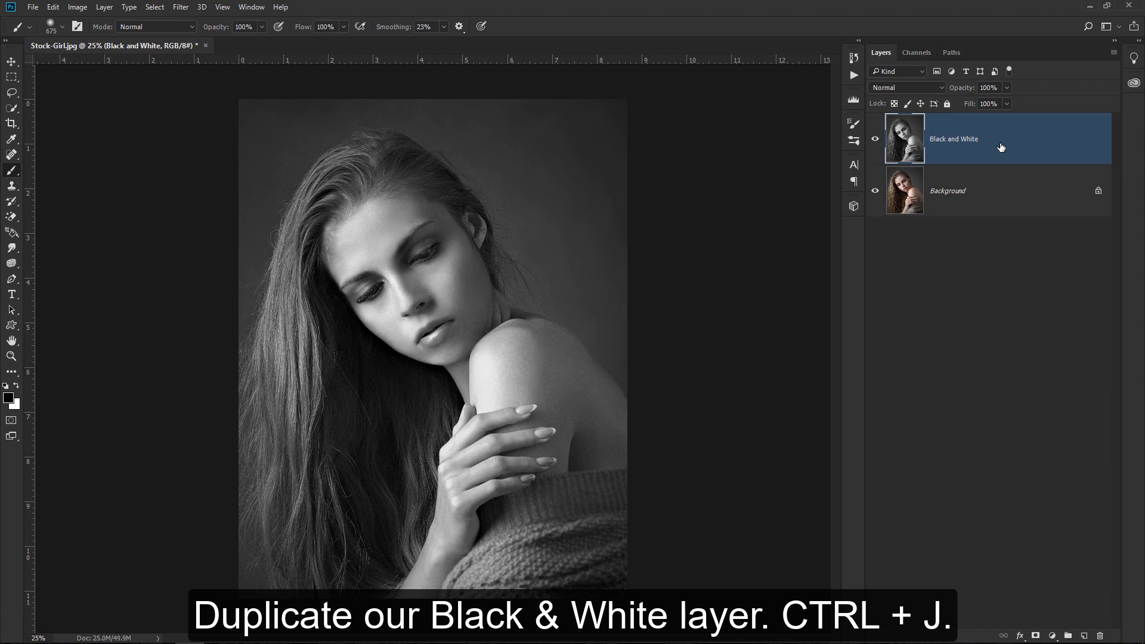
Duplicate the Black and White layer and name the copy 'Curves'
key(ctrl+j)
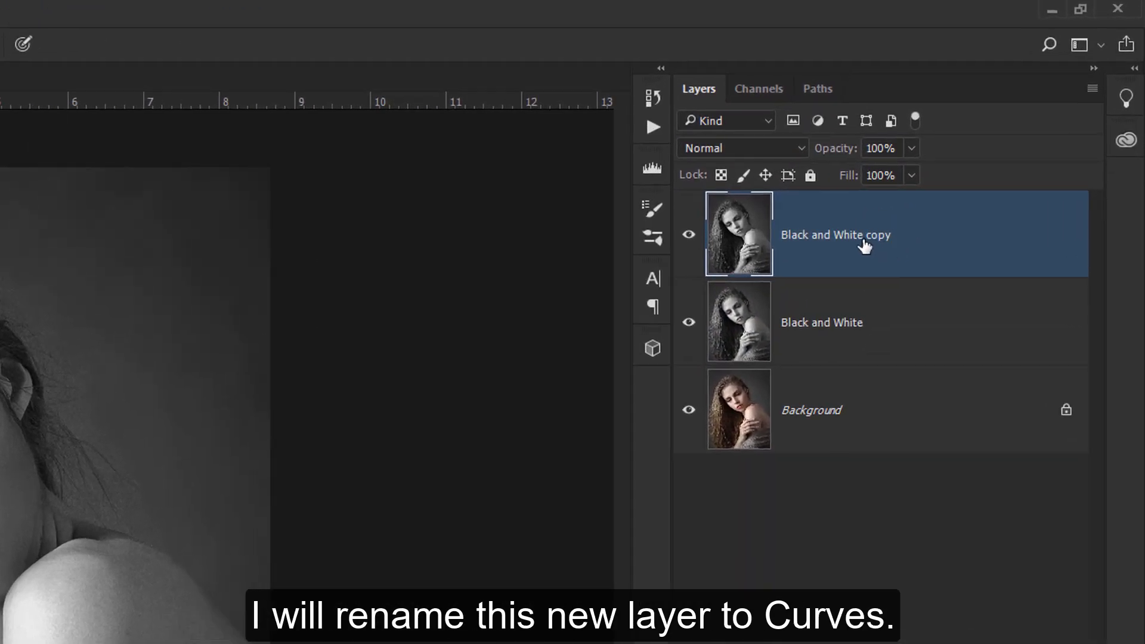
double_click(864, 238)
text(Cu)
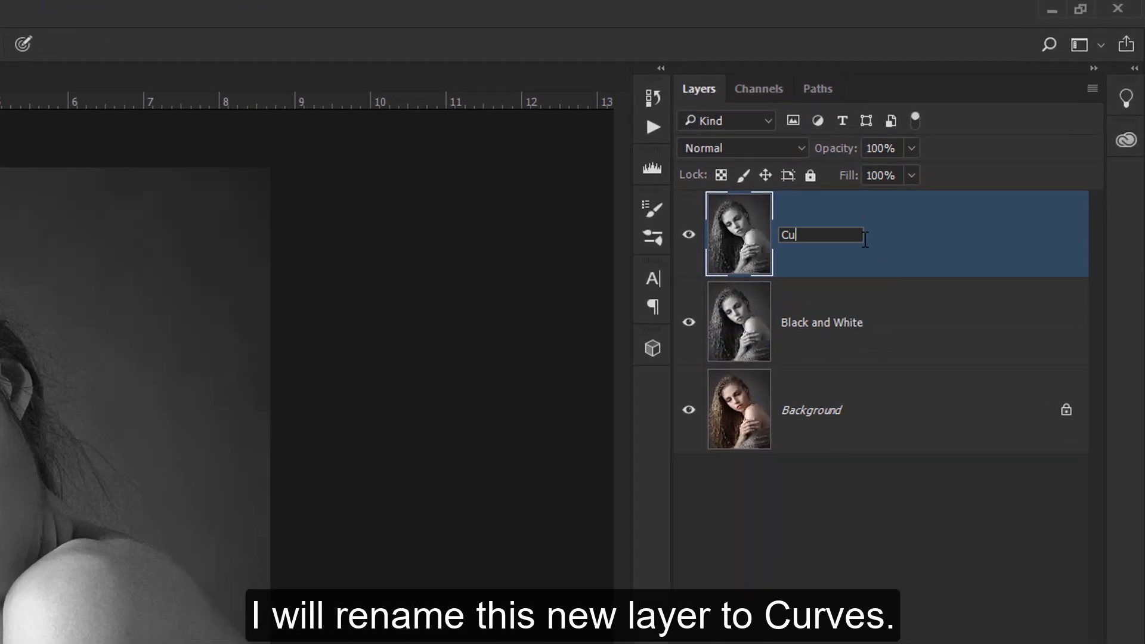
text(rves)
key(Return)
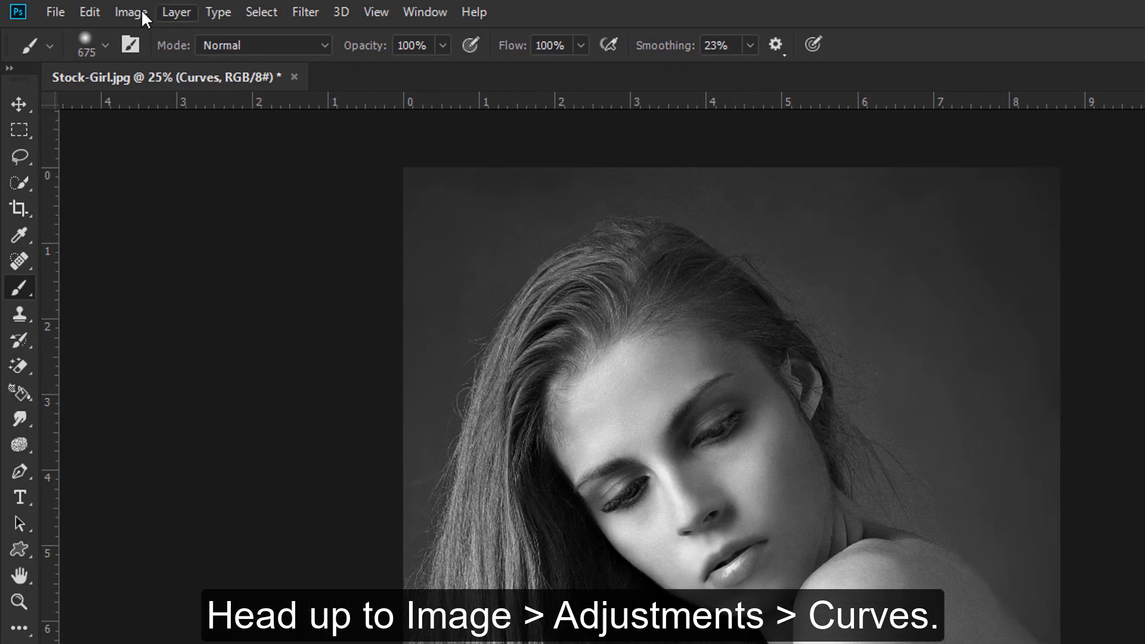
Apply a Curves adjustment with black input 15 and white input 200
click(137, 11)
mouse_move(223, 62)
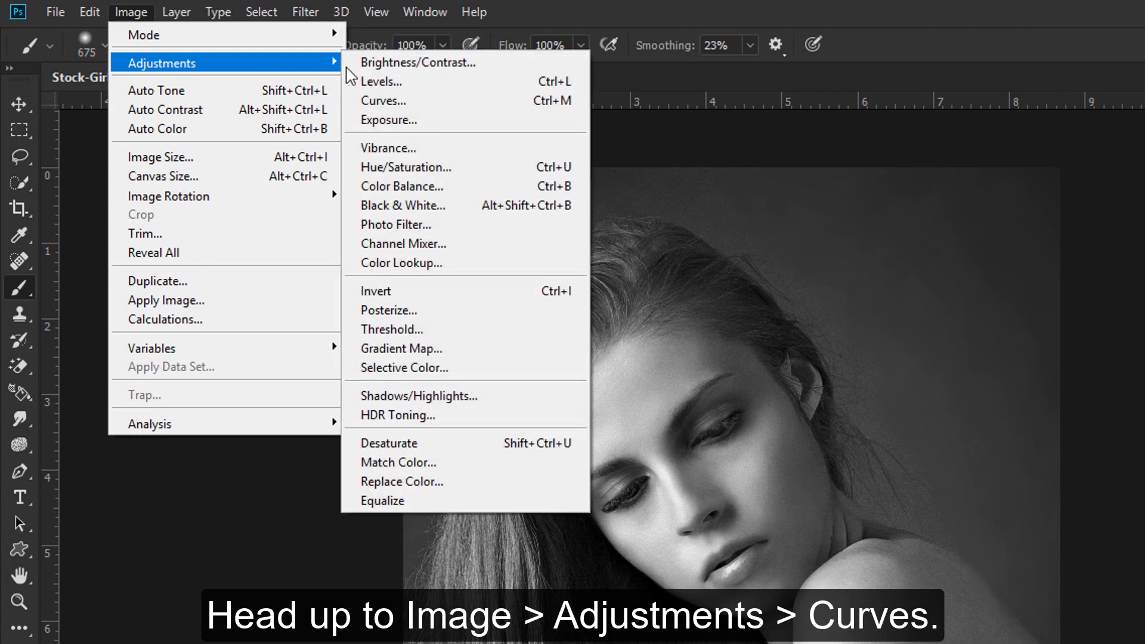
click(476, 100)
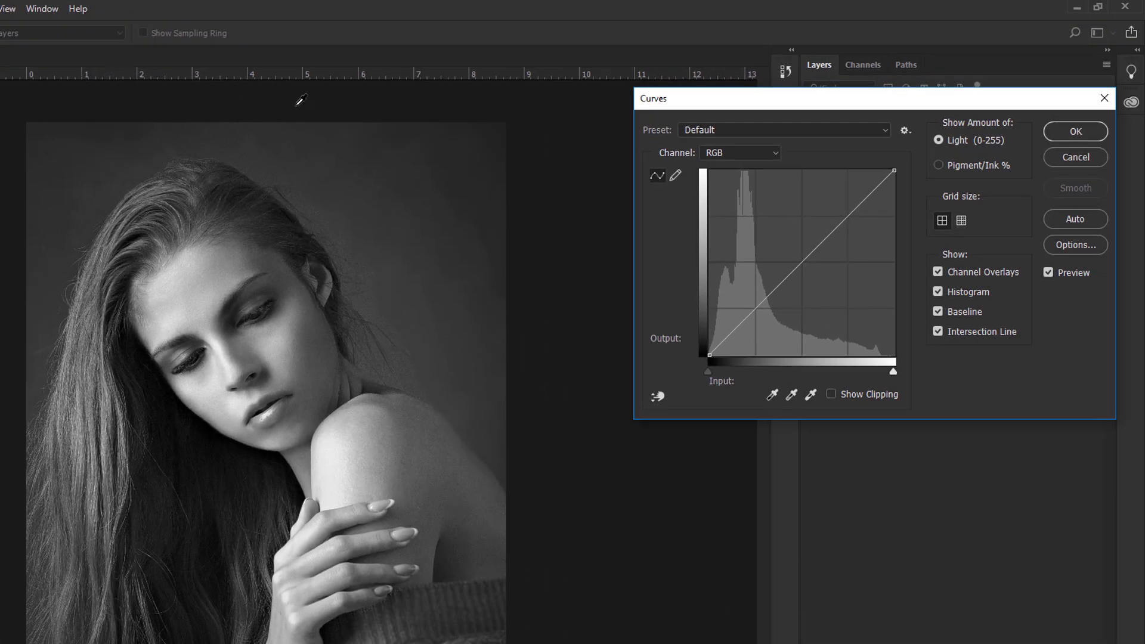
mouse_move(692, 113)
mouse_down()
mouse_move(669, 108)
mouse_move(578, 138)
mouse_up()
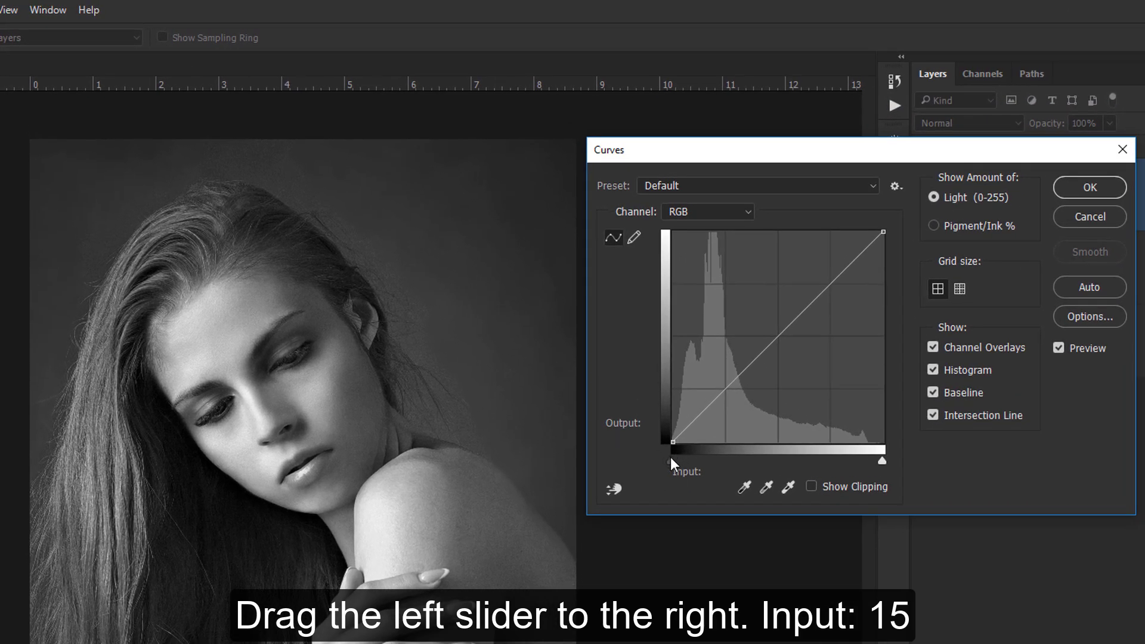
drag(669, 461, 685, 461)
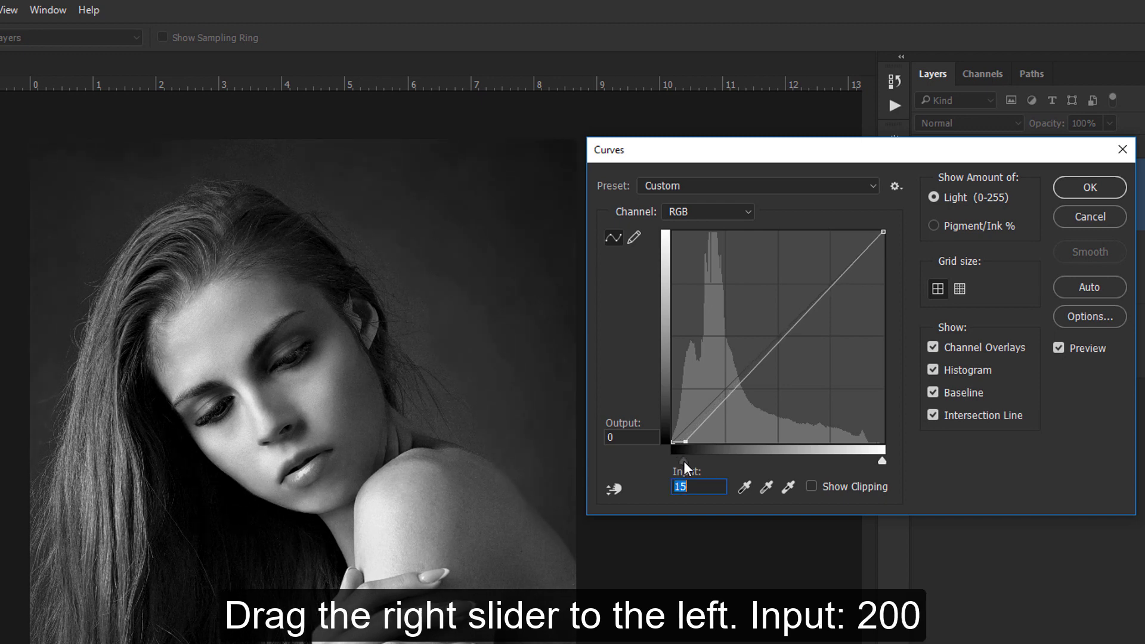
drag(883, 464, 838, 450)
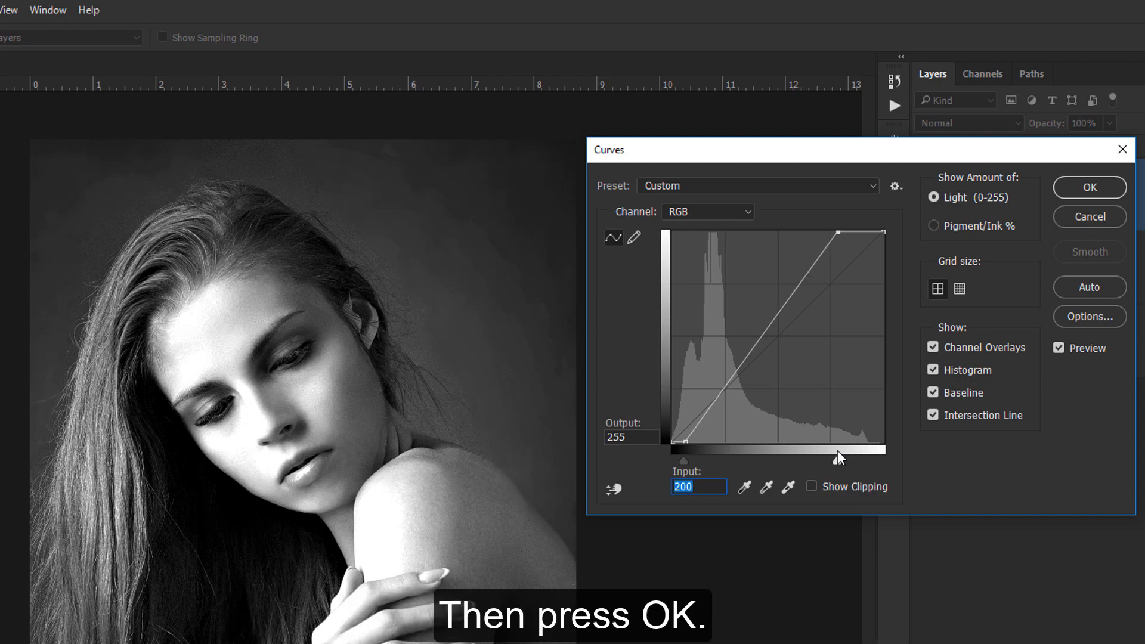
click(1104, 188)
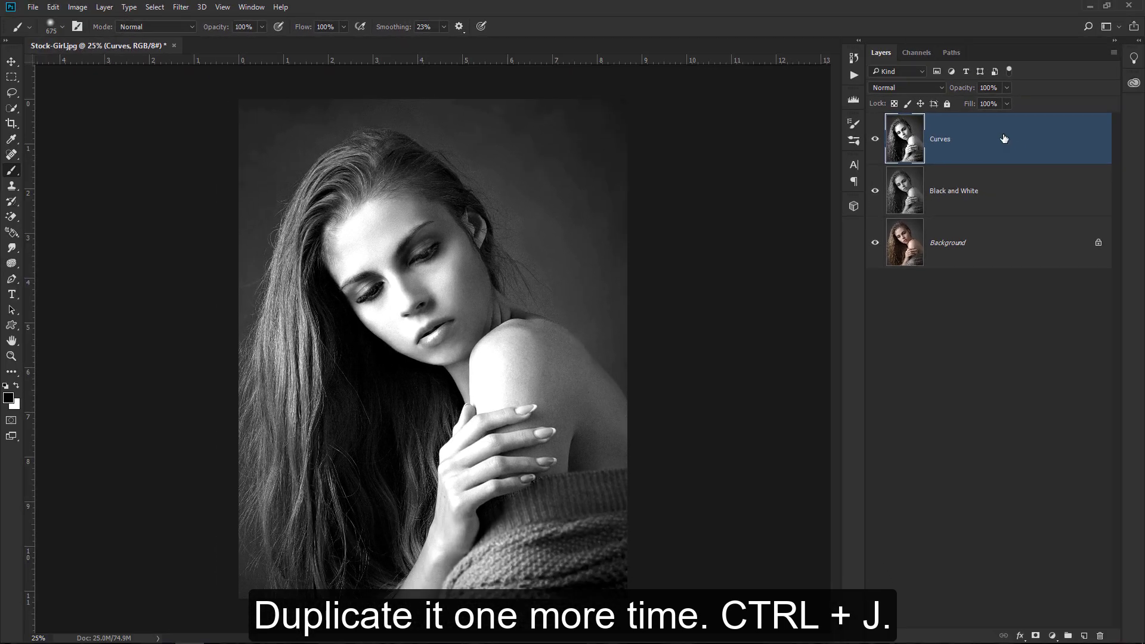
Duplicate the Curves layer and name the copy 'Filter Gallery'
key(ctrl+j)
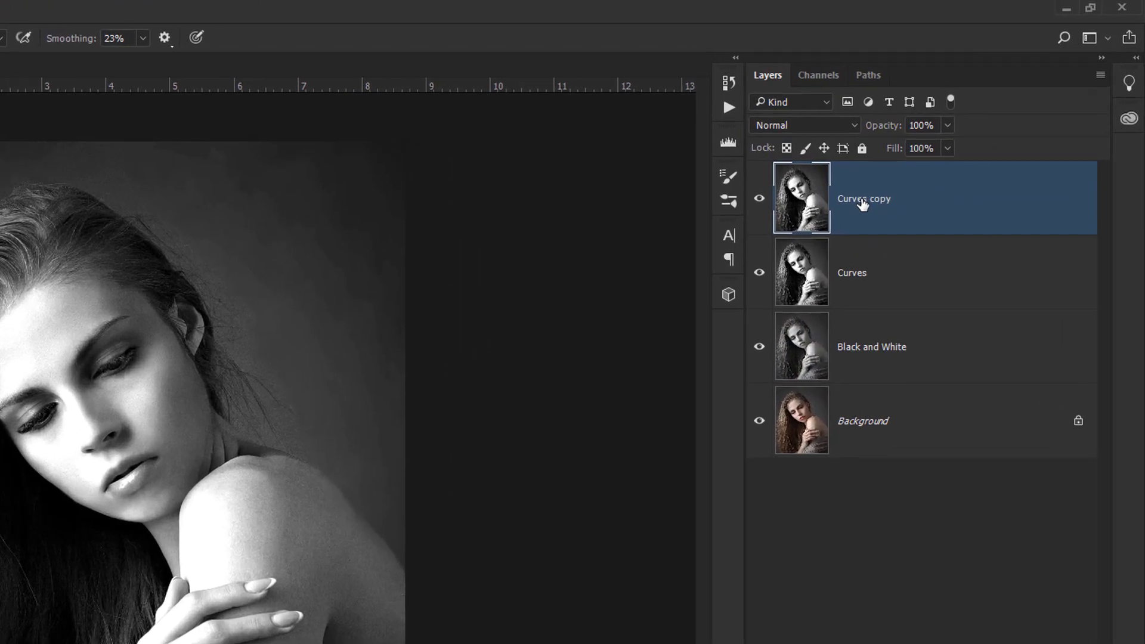
double_click(949, 140)
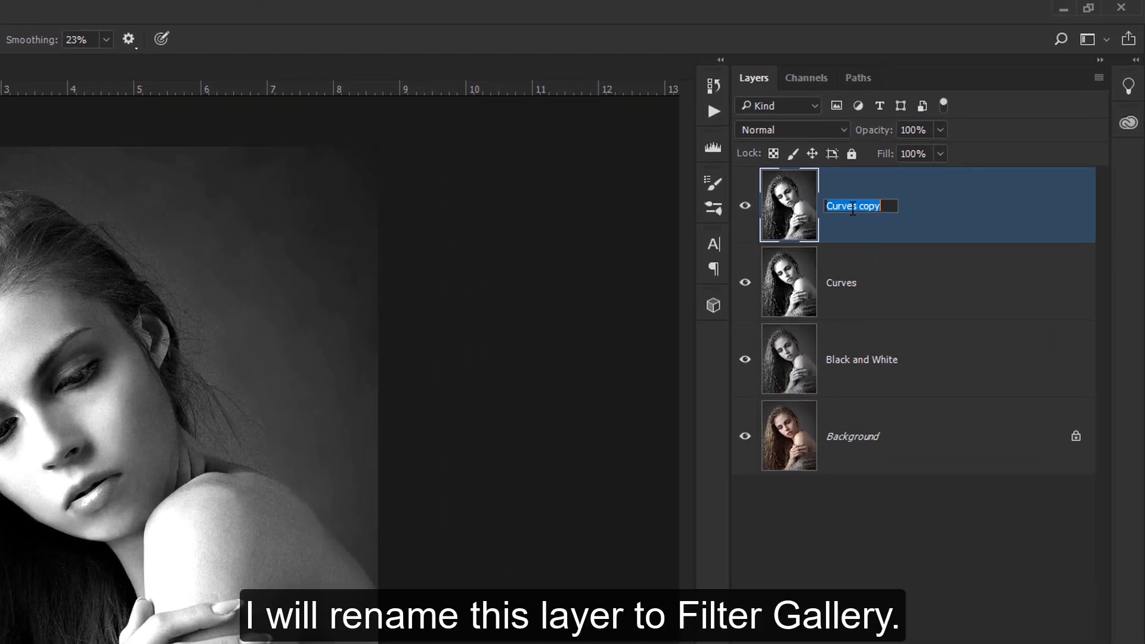
text(Filter Galler)
text(y)
key(Return)
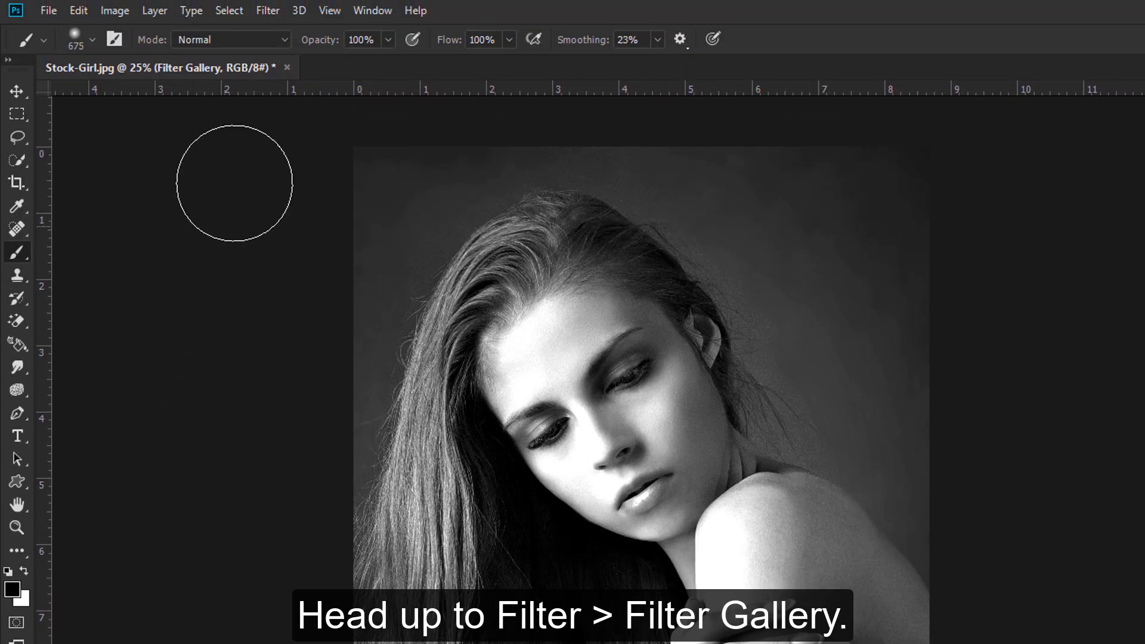
Apply the Watercolor filter with Brush Detail 5, Shadow Intensity 0, Texture 1
click(263, 11)
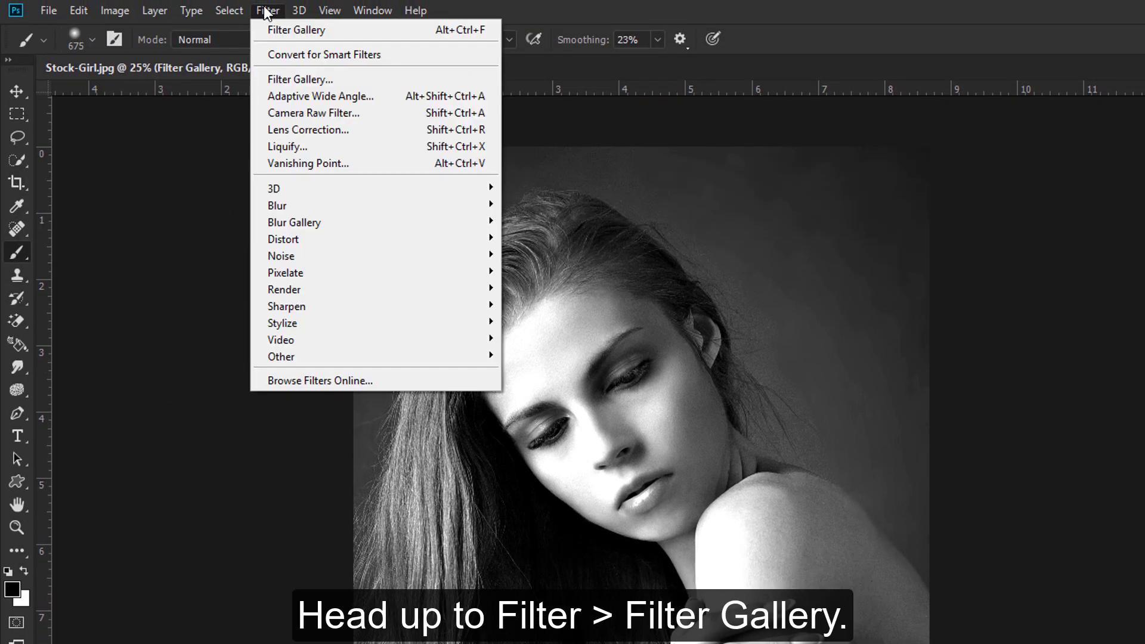
click(254, 74)
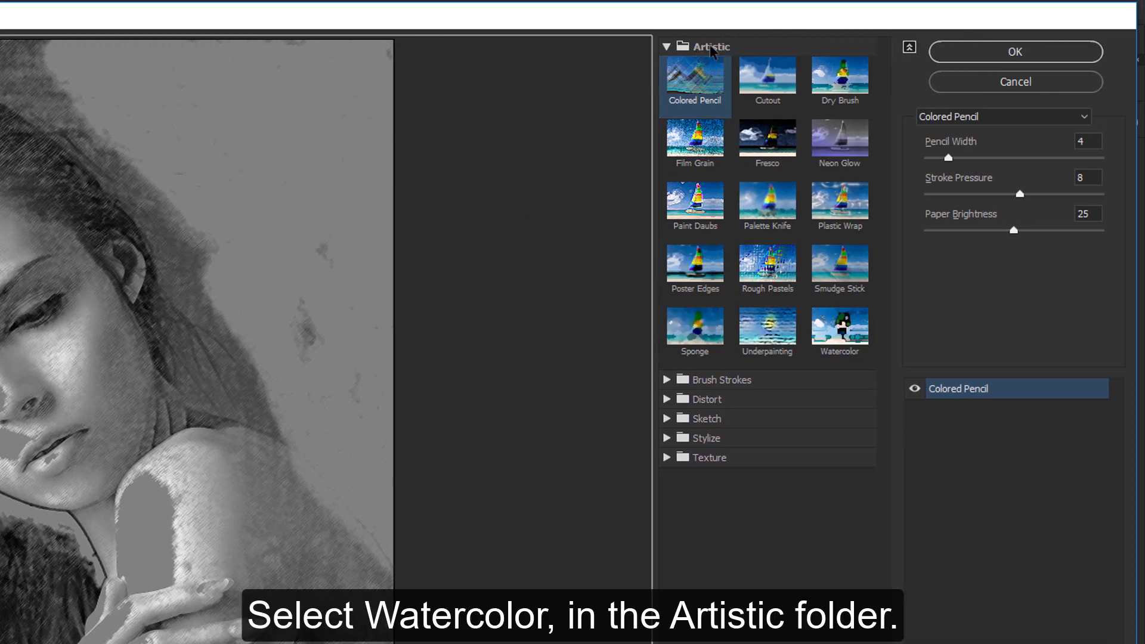
click(850, 337)
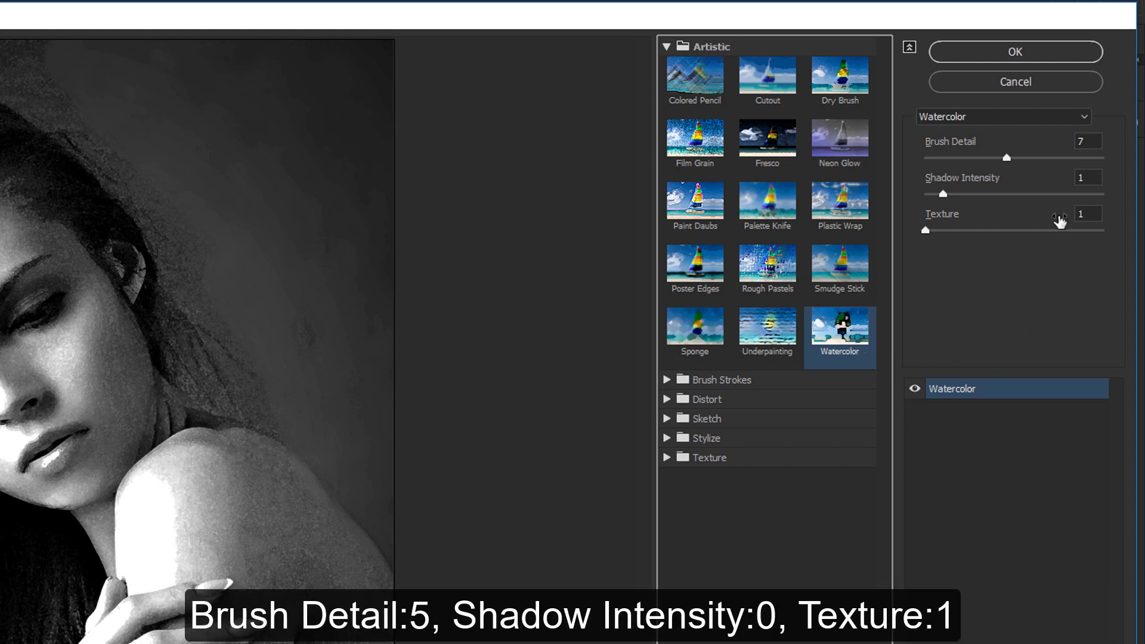
click(1007, 158)
drag(1006, 157, 985, 157)
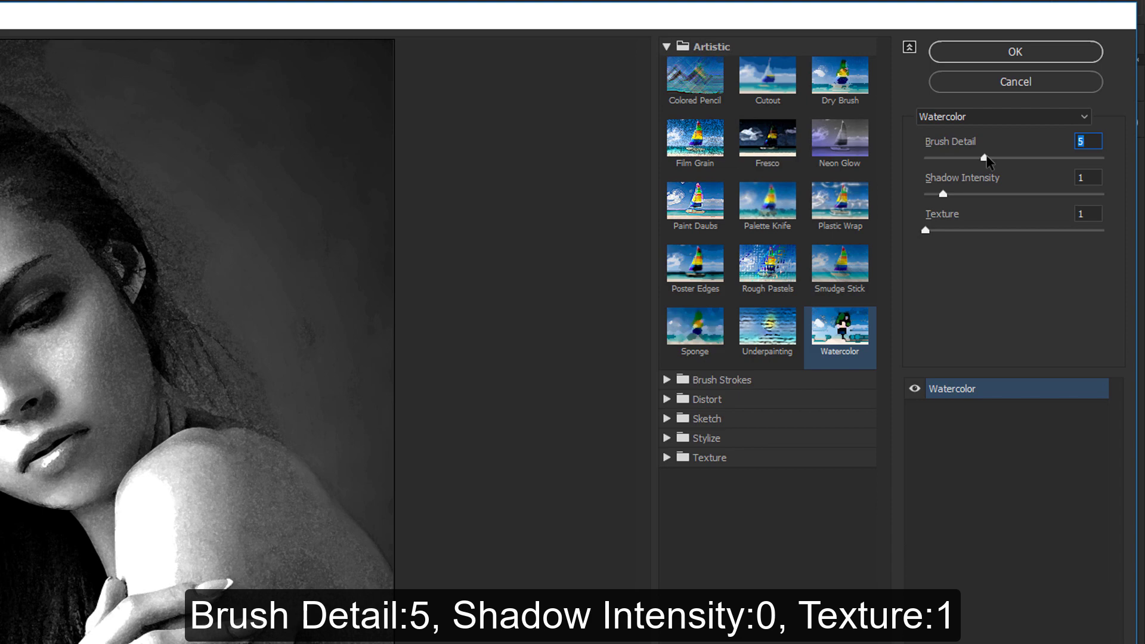
drag(943, 195, 916, 197)
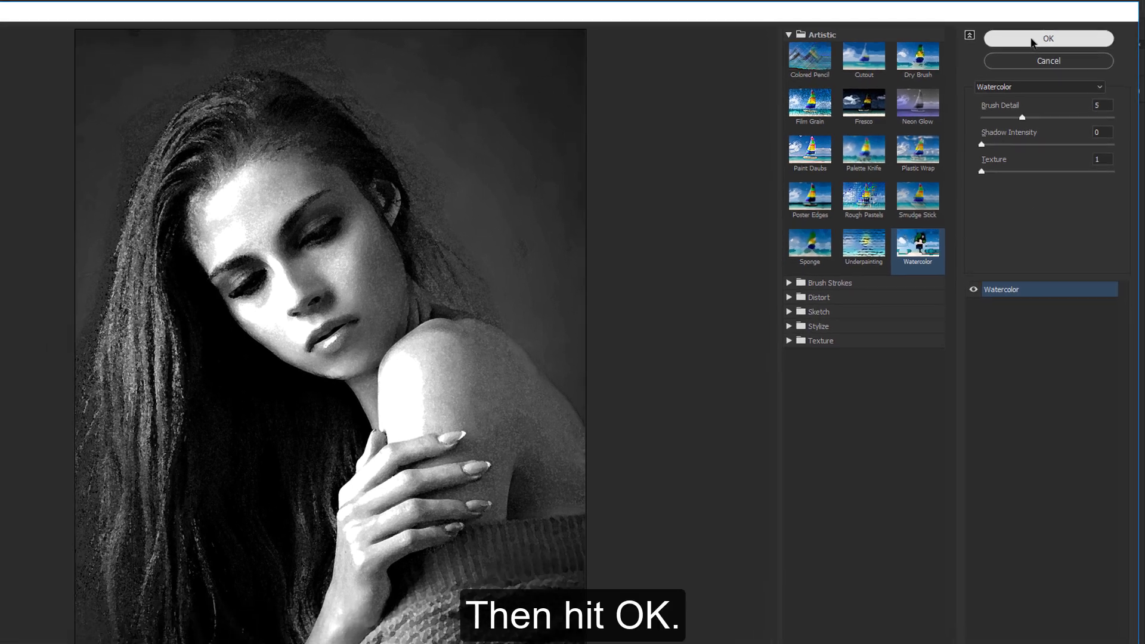
click(1024, 42)
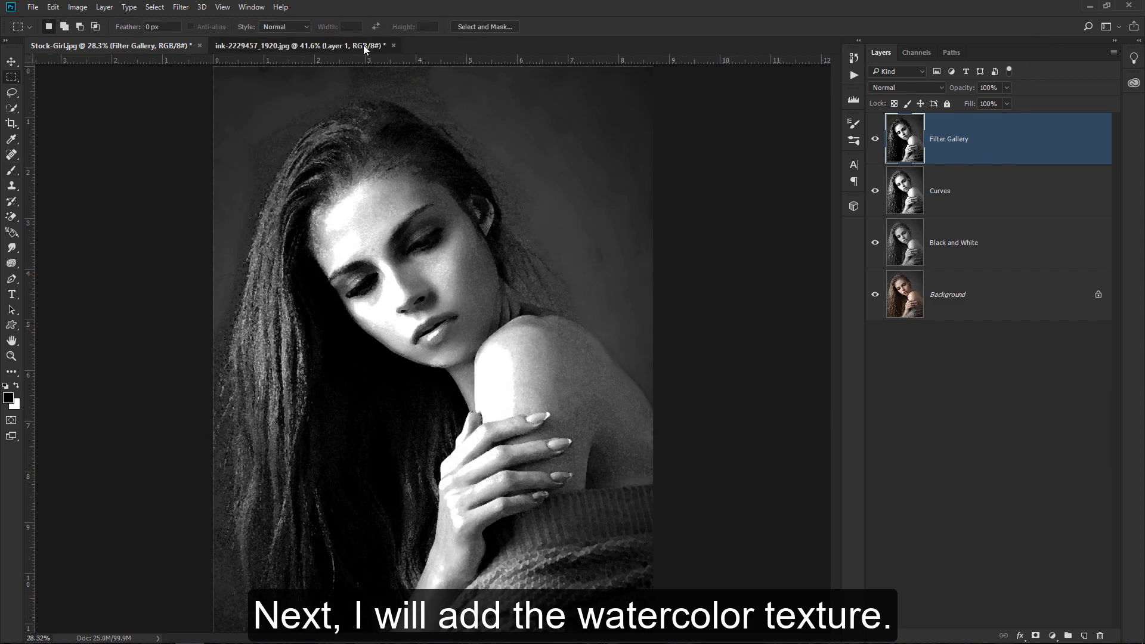
Drag the purple ink texture image into the Stock-Girl portrait document
click(363, 45)
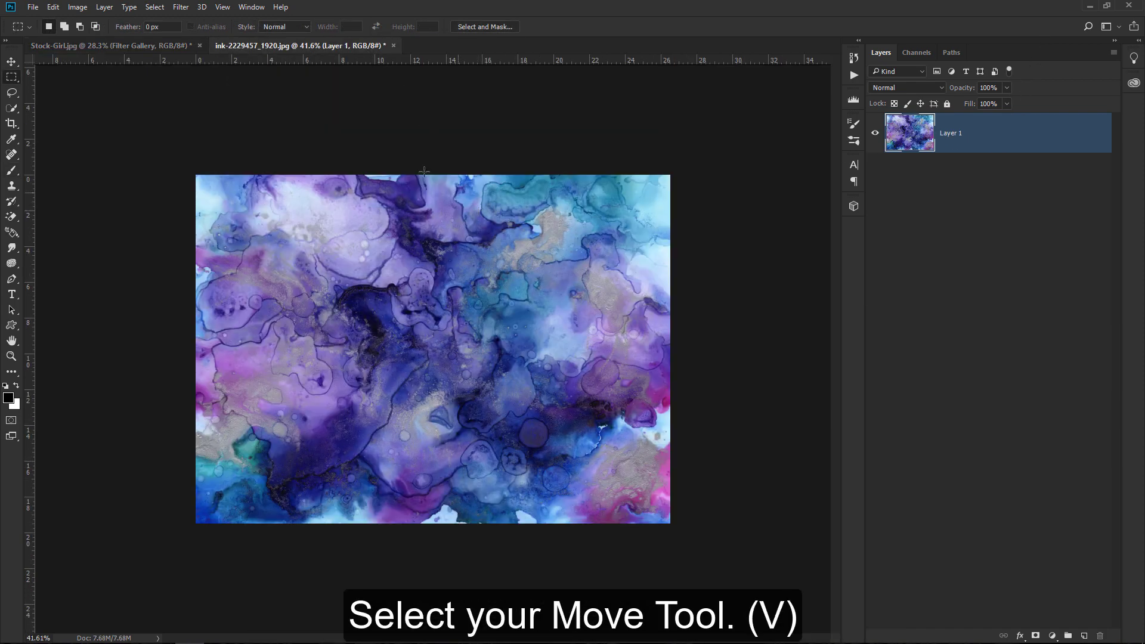
click(12, 62)
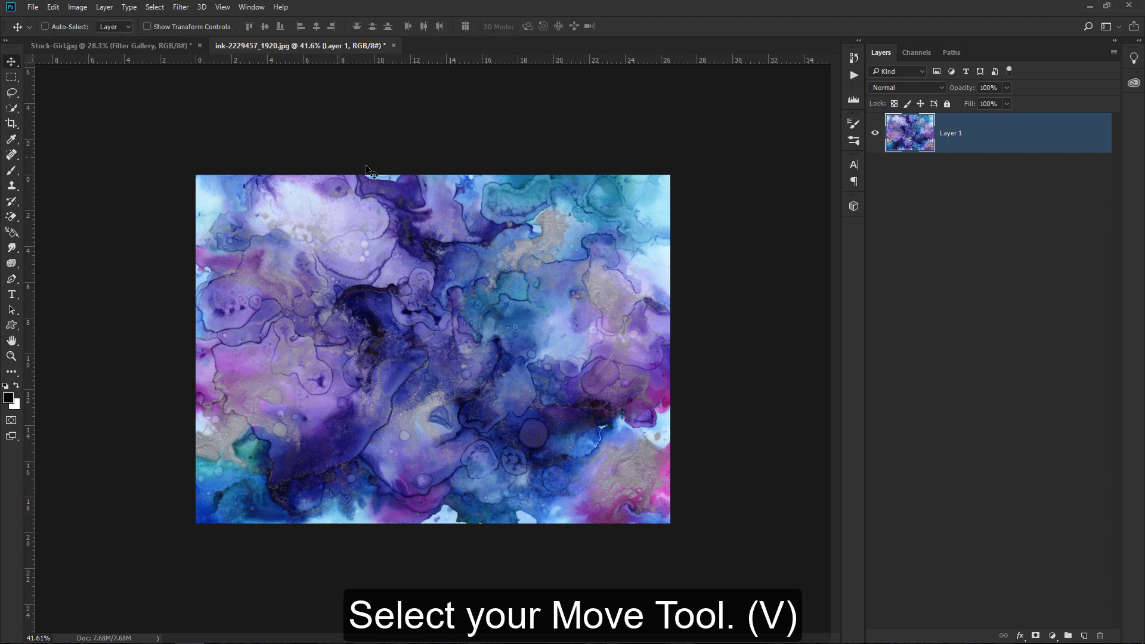
drag(510, 212, 202, 59)
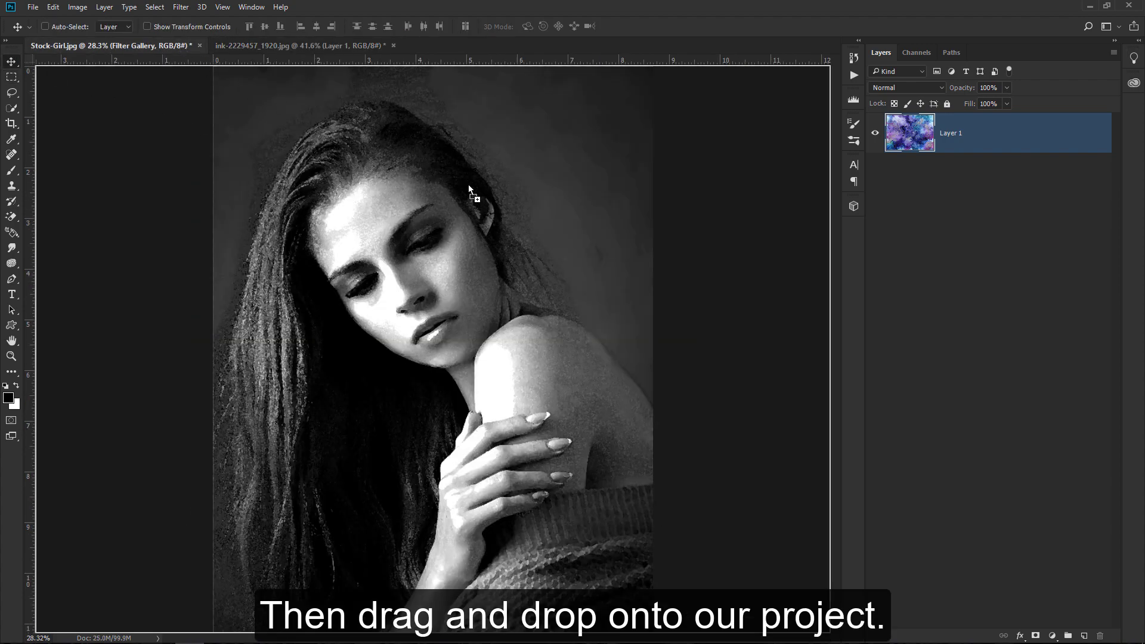
drag(202, 58, 467, 184)
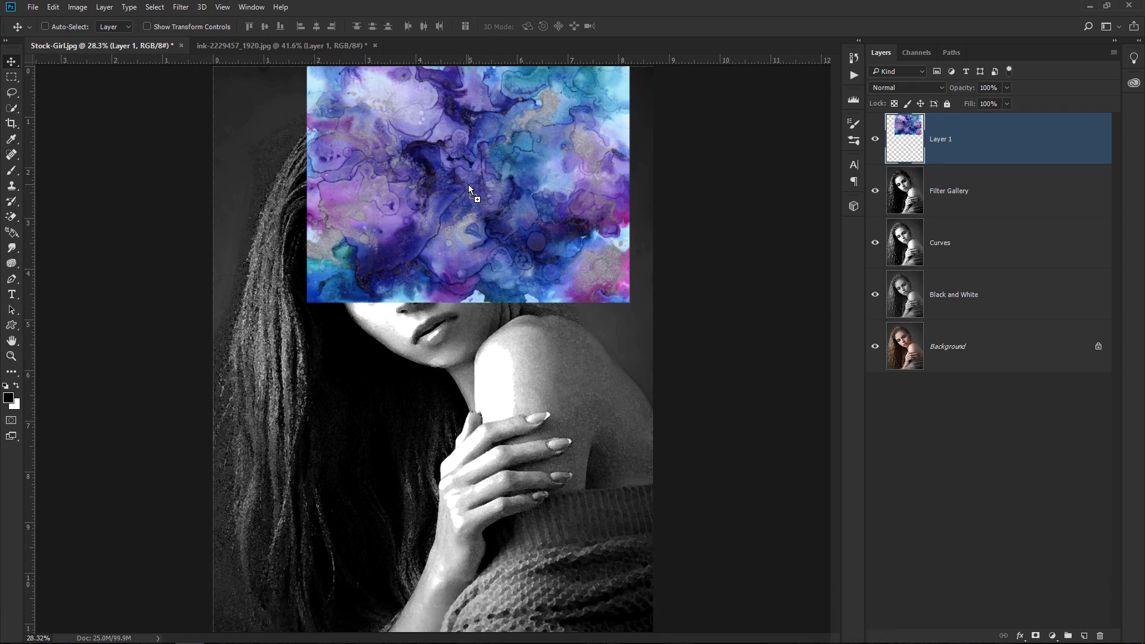
Rename the new texture layer 'Watercolor'
double_click(941, 139)
text(Waterc)
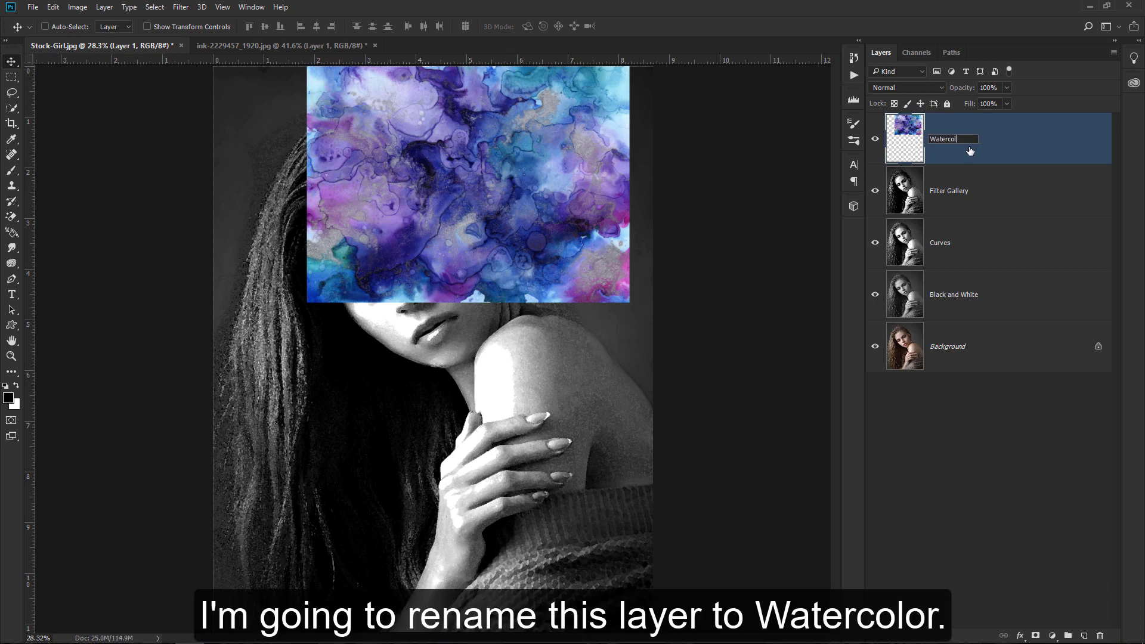
text(olor)
key(Return)
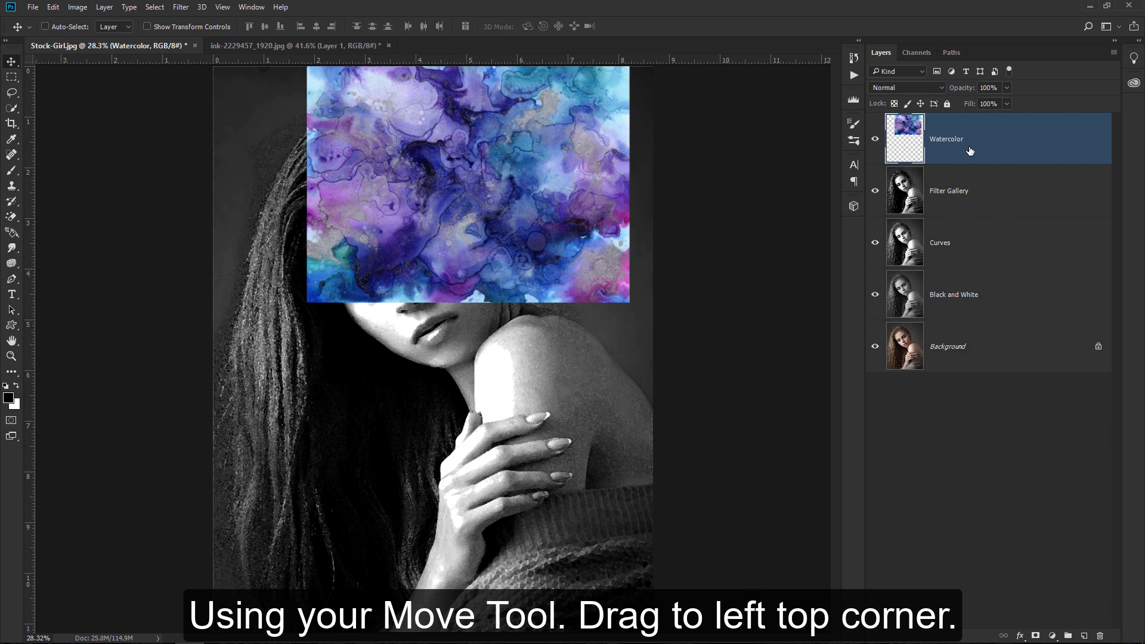
Move the Watercolor texture to the top-left corner and scale it proportionally to canvas width
drag(581, 160, 439, 175)
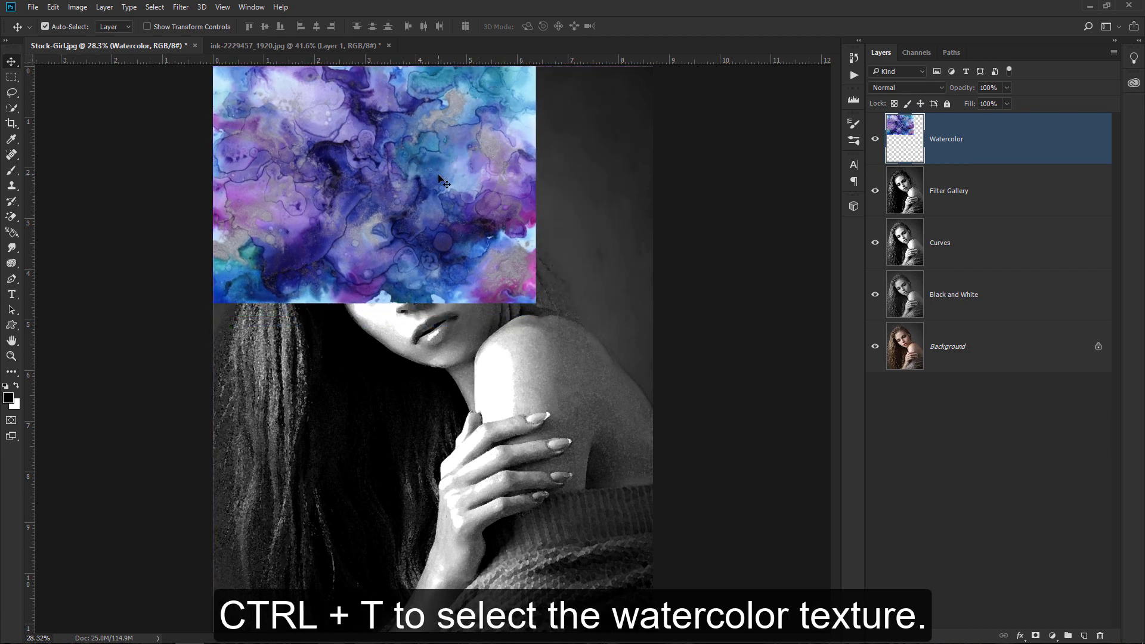
key(ctrl+t)
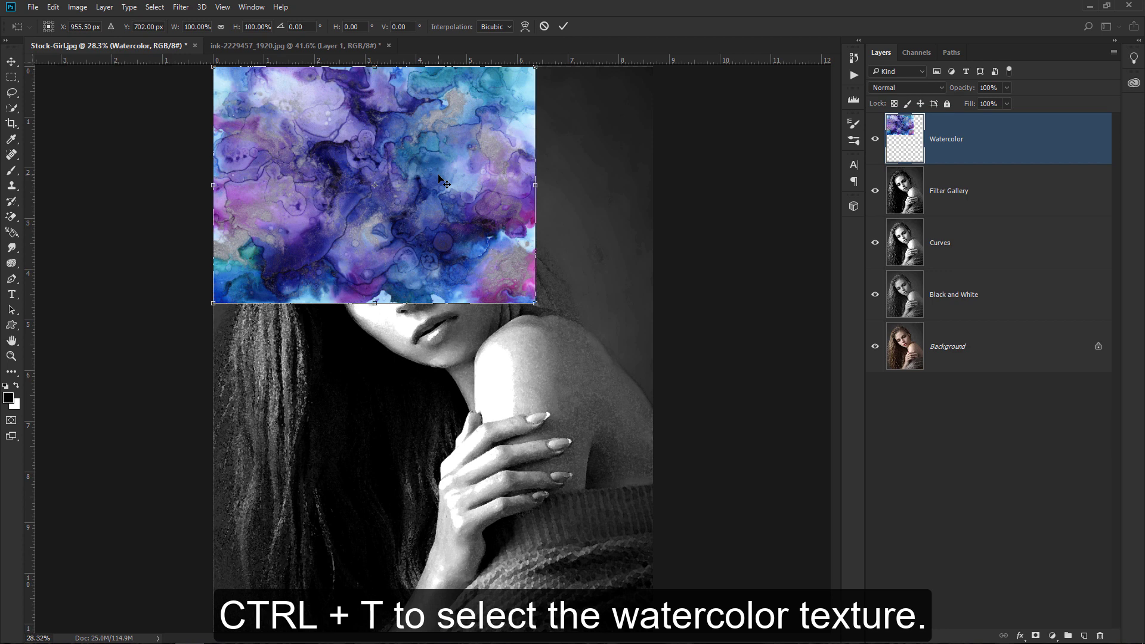
drag(541, 313, 640, 414)
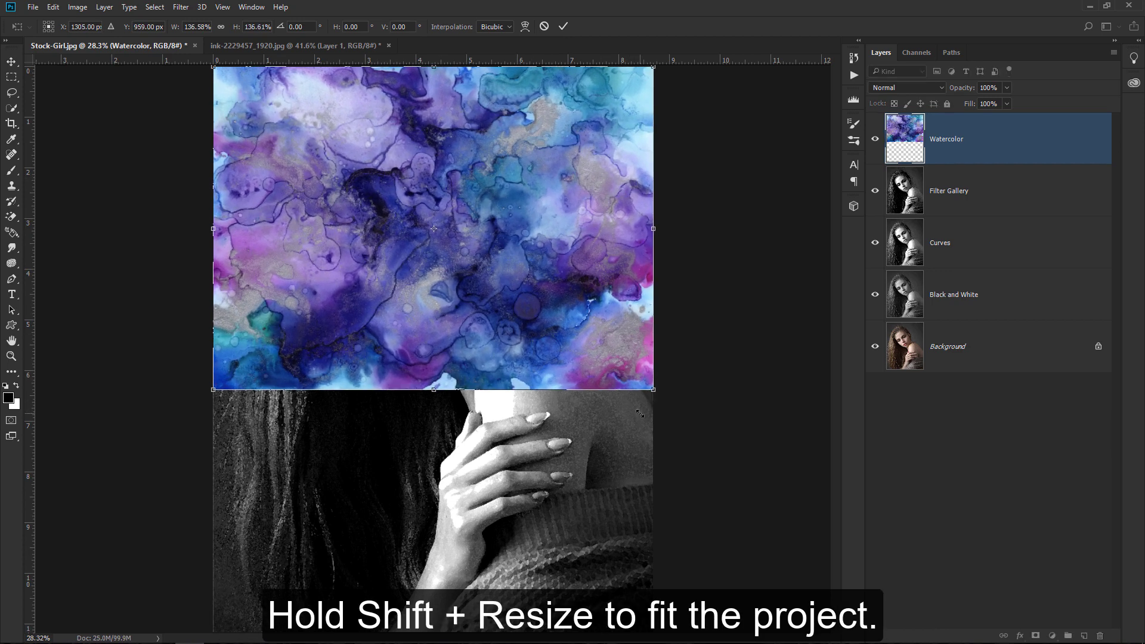
click(563, 27)
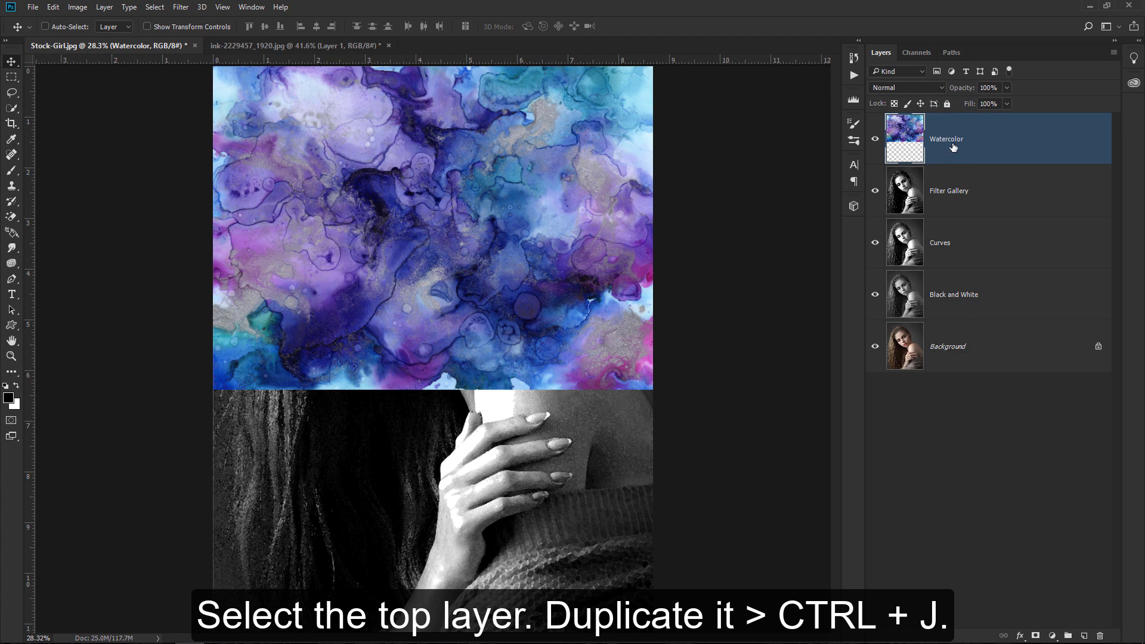
Duplicate the Watercolor layer, move the copy to the bottom, and flip it vertically
key(ctrl+j)
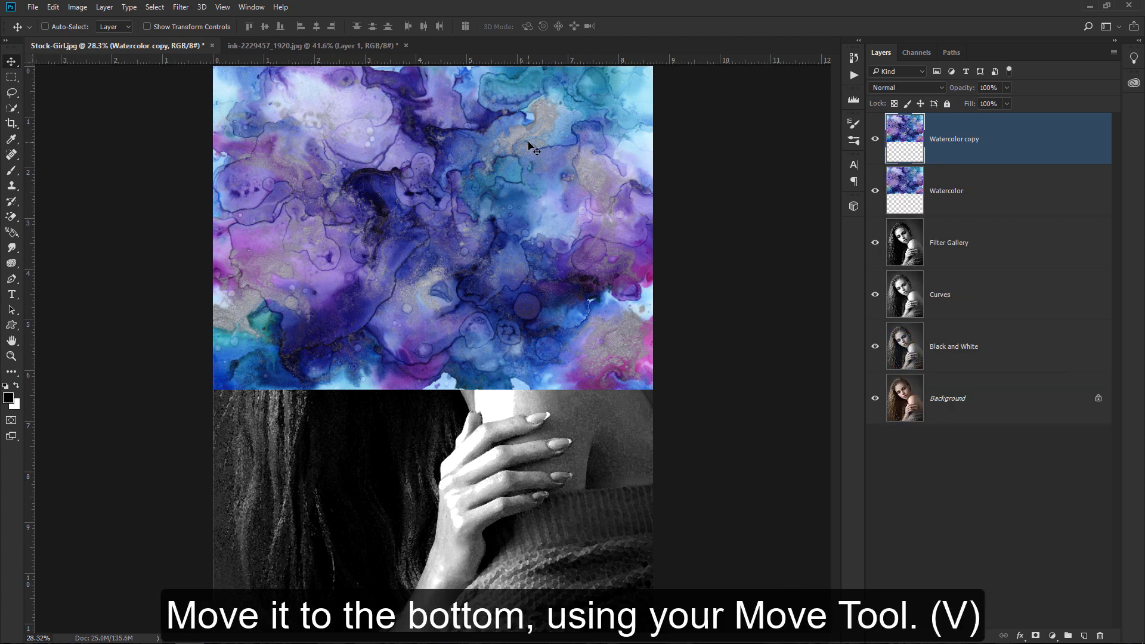
mouse_move(530, 146)
mouse_down()
mouse_move(524, 488)
mouse_move(524, 470)
mouse_up()
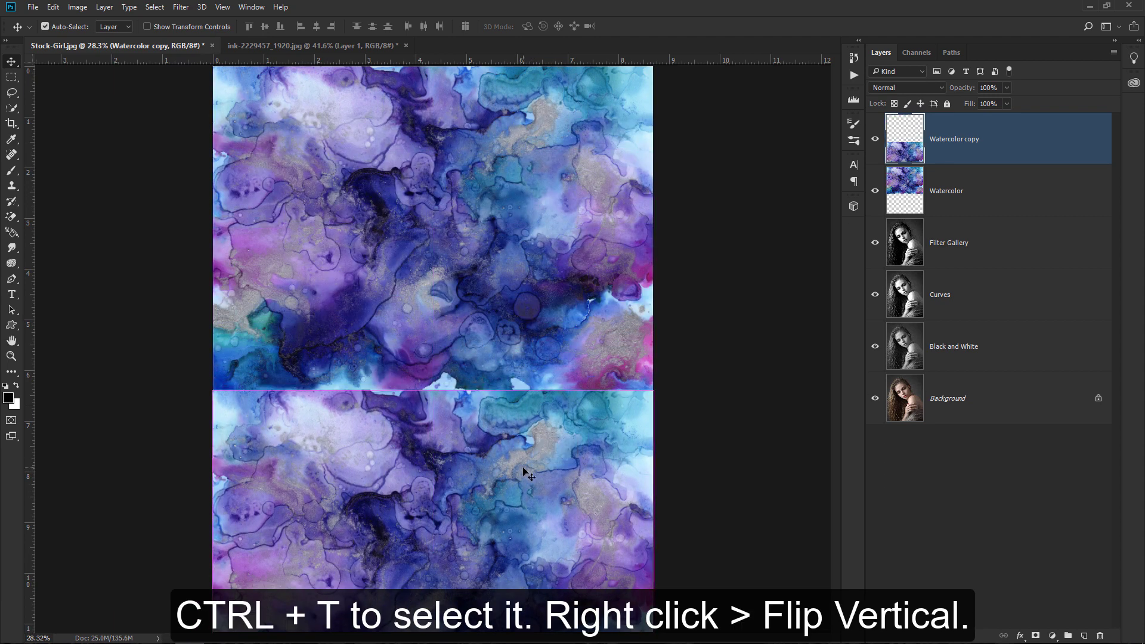
key(ctrl+t)
right_click(523, 470)
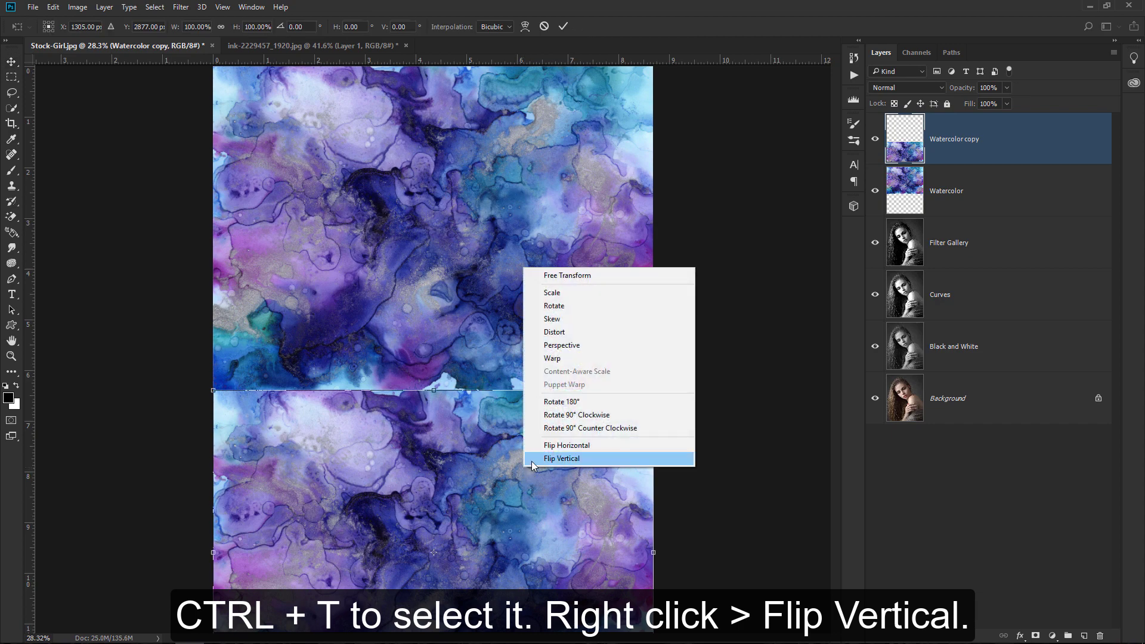
click(532, 460)
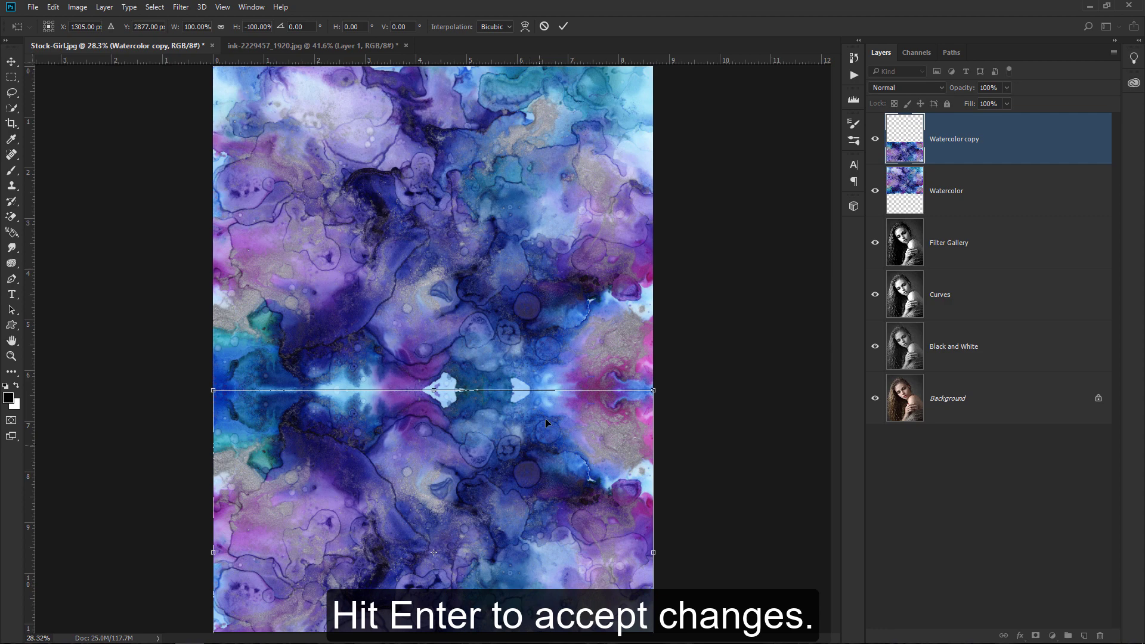
click(562, 27)
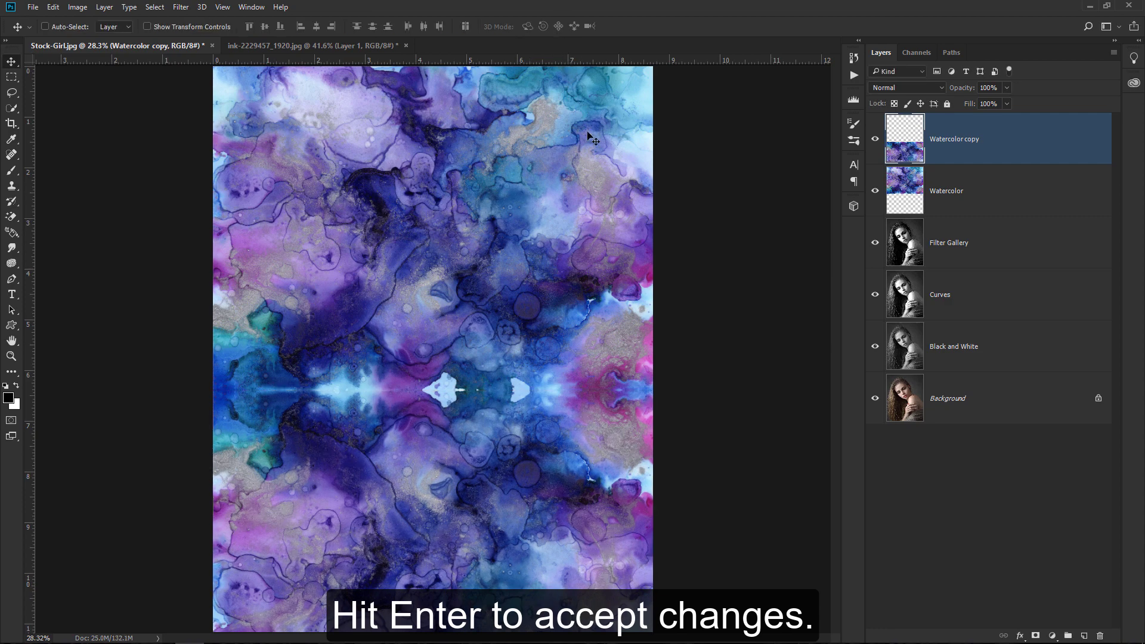
key(z)
scroll(678, 293, down, 1)
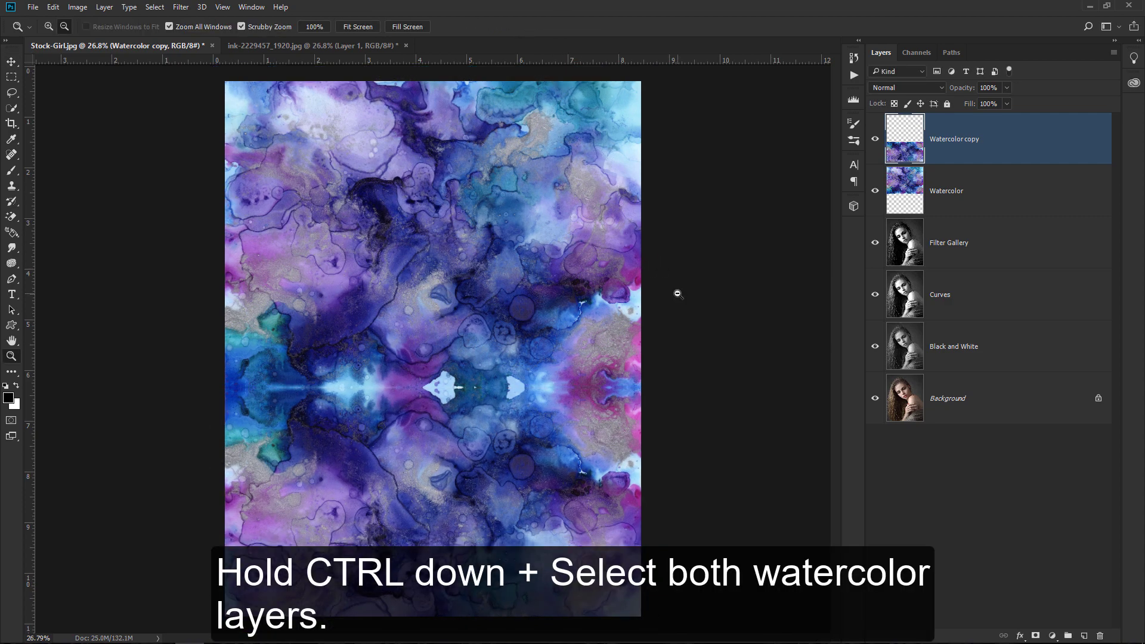
Select both watercolor layers and merge them into one 'Watercolor copy' layer
ctrl+click(1024, 196)
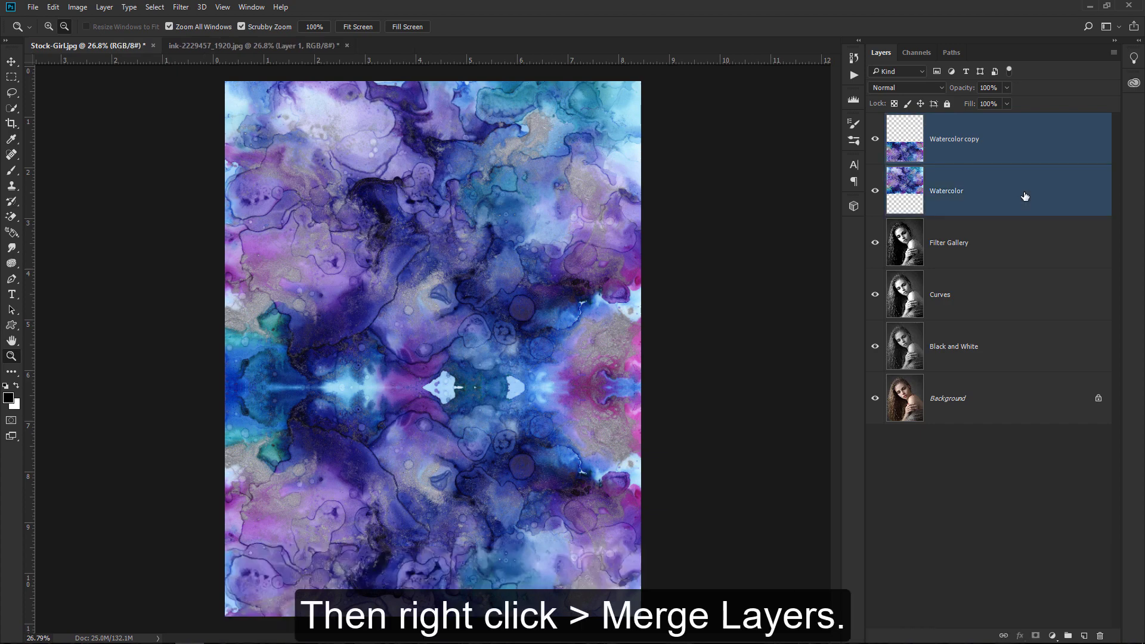
right_click(1025, 196)
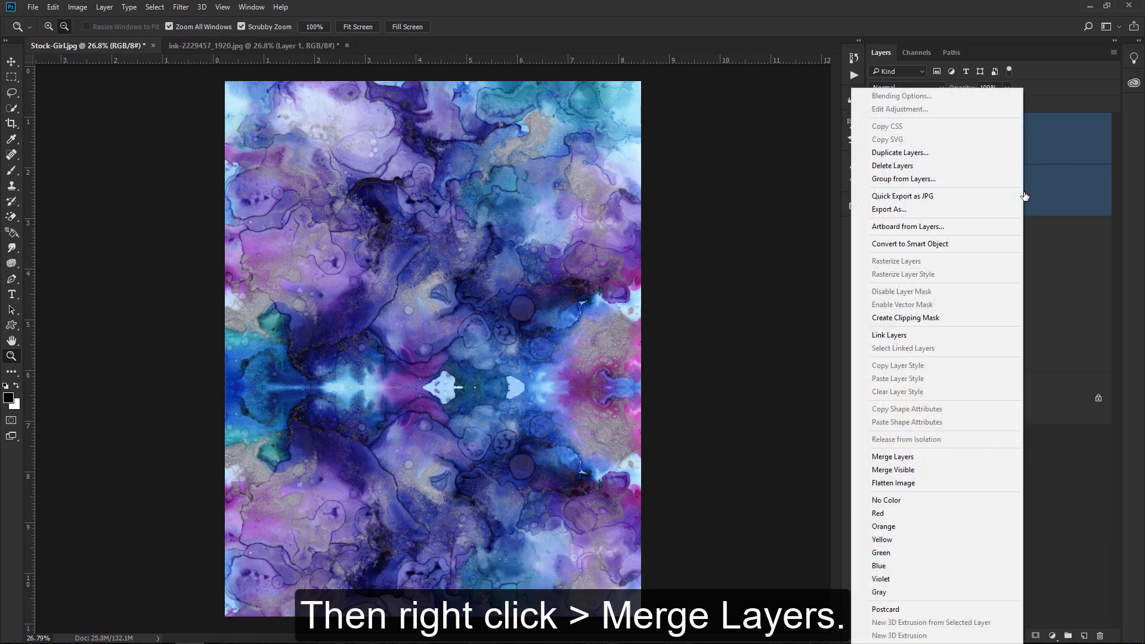
click(1007, 457)
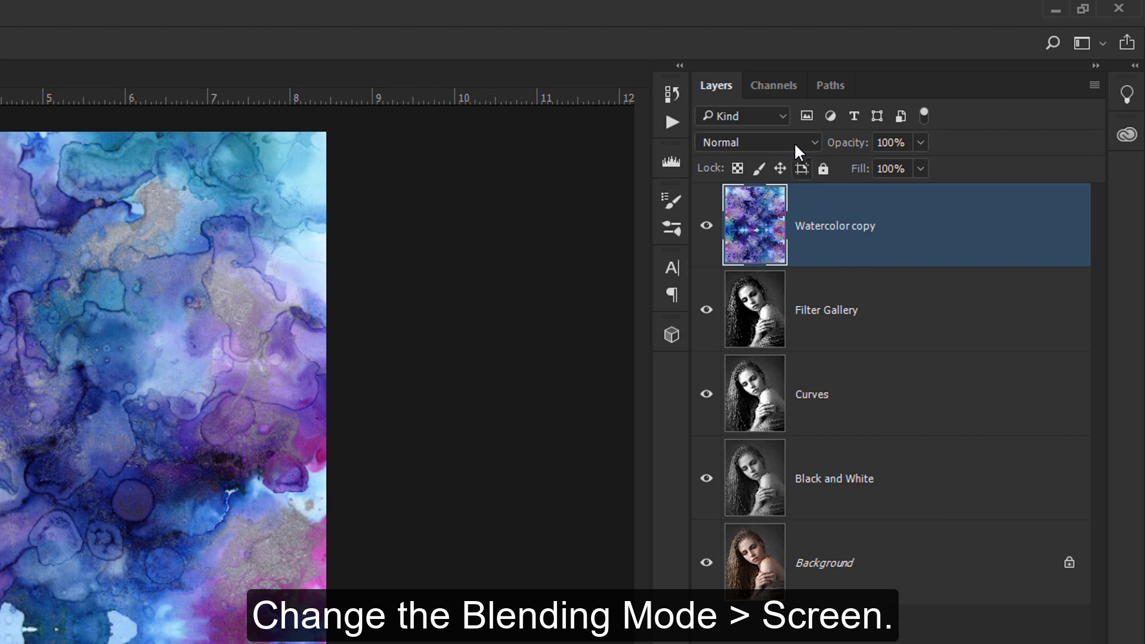
Set the Watercolor copy layer's blend mode to Screen
click(793, 142)
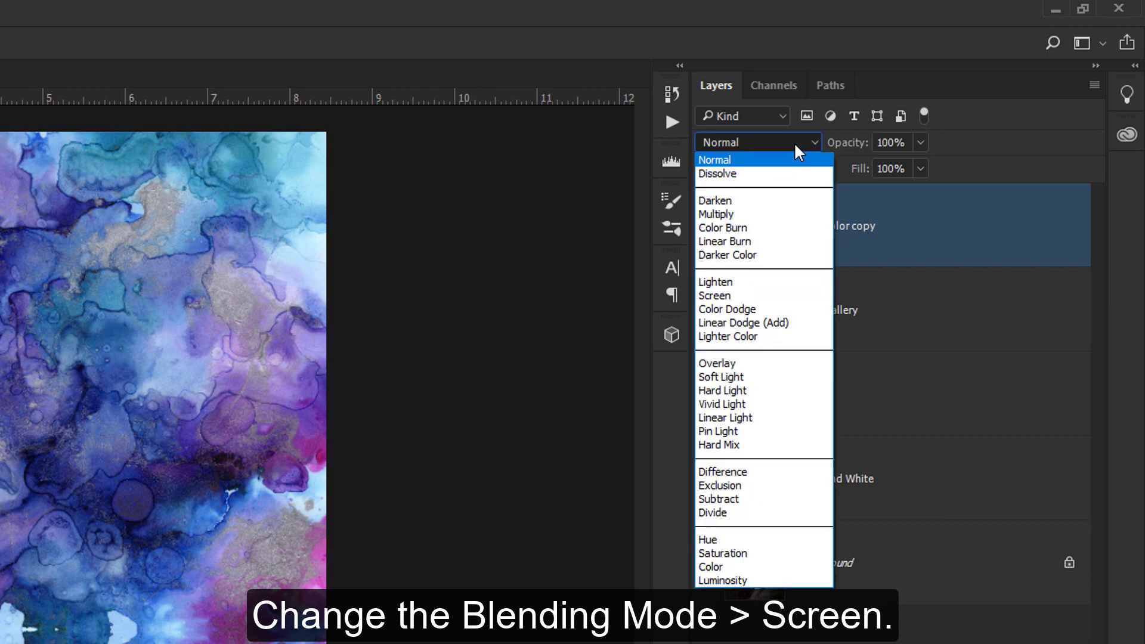
click(791, 296)
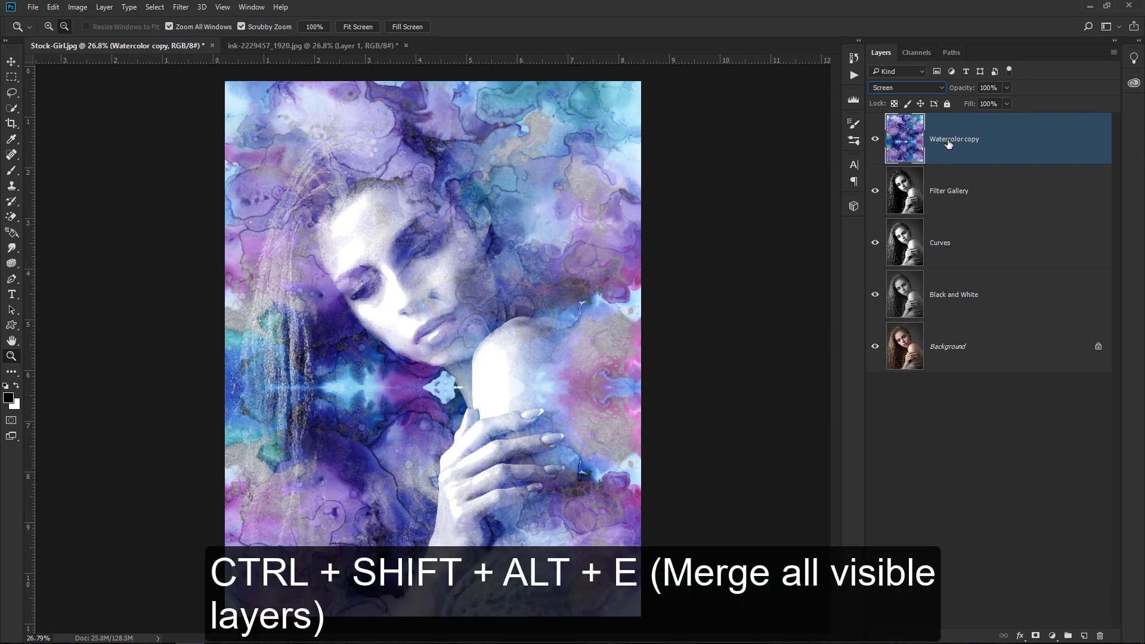
Stamp all visible layers into a new top layer named 'Merged'
key(ctrl+shift+alt+e)
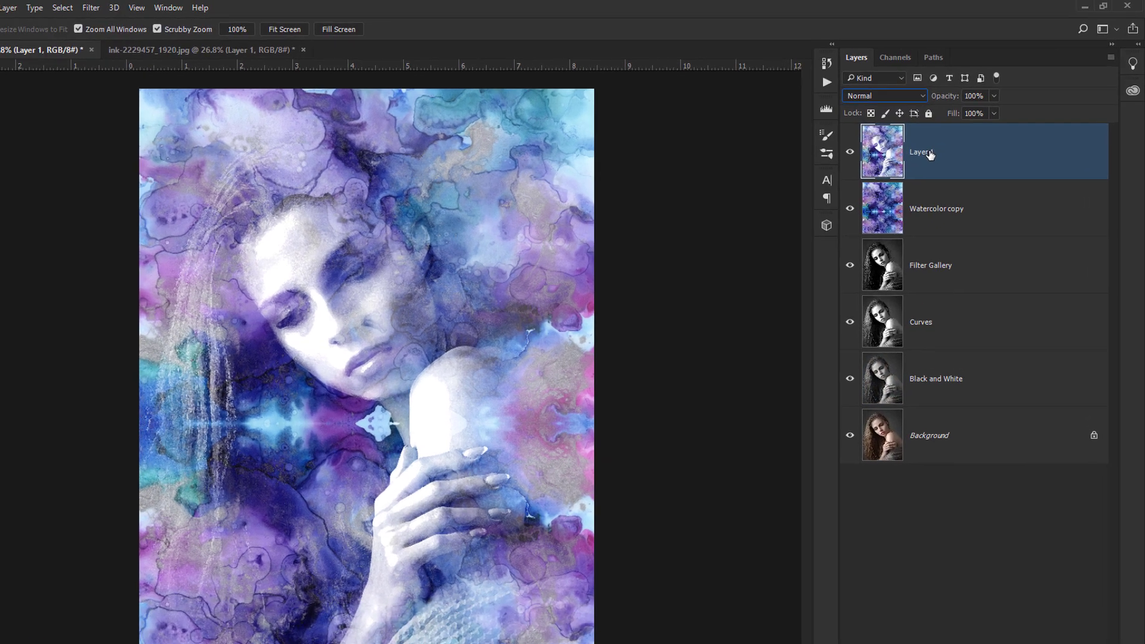
double_click(941, 140)
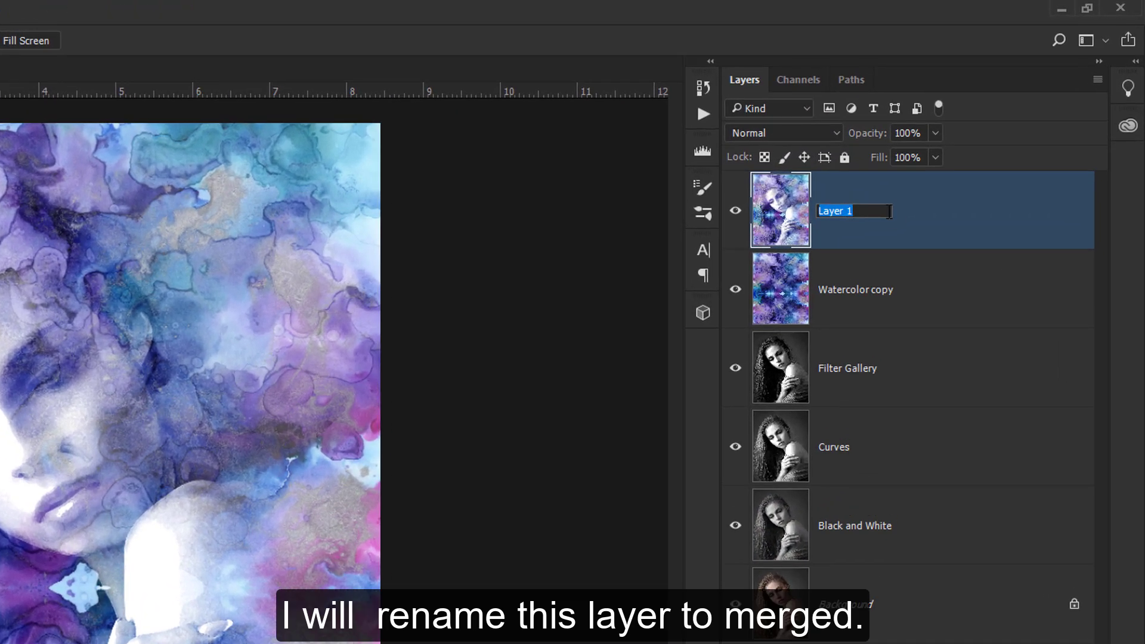
text(M)
text(erged)
key(Return)
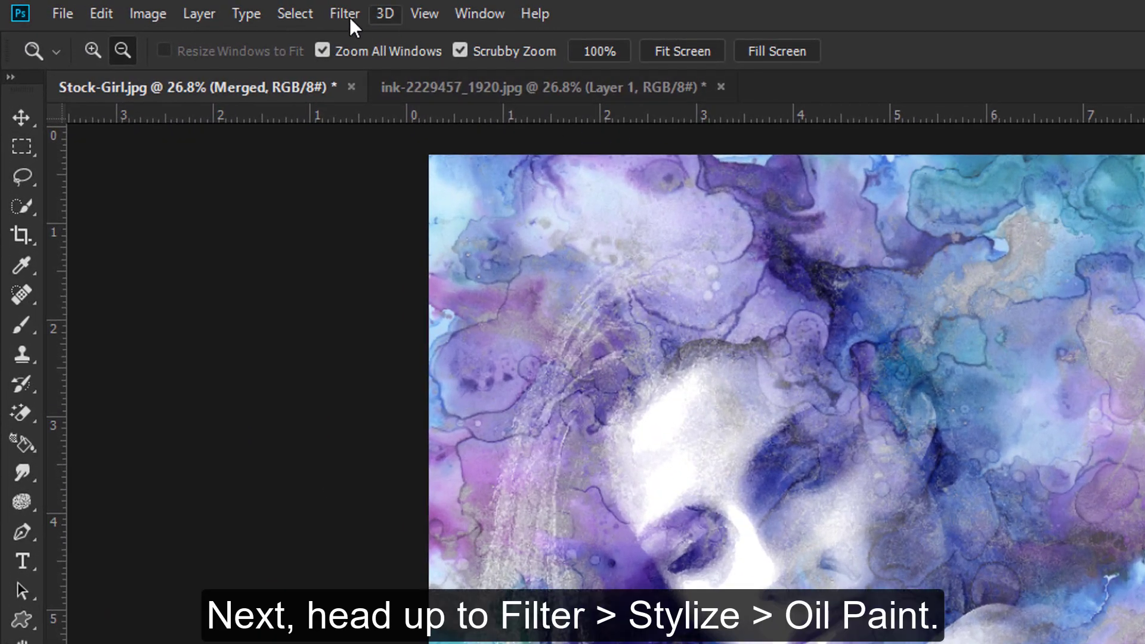
Apply Oil Paint to Merged with Stylization 6, Cleanliness 6, Scale 5, Bristle Detail 5
click(187, 8)
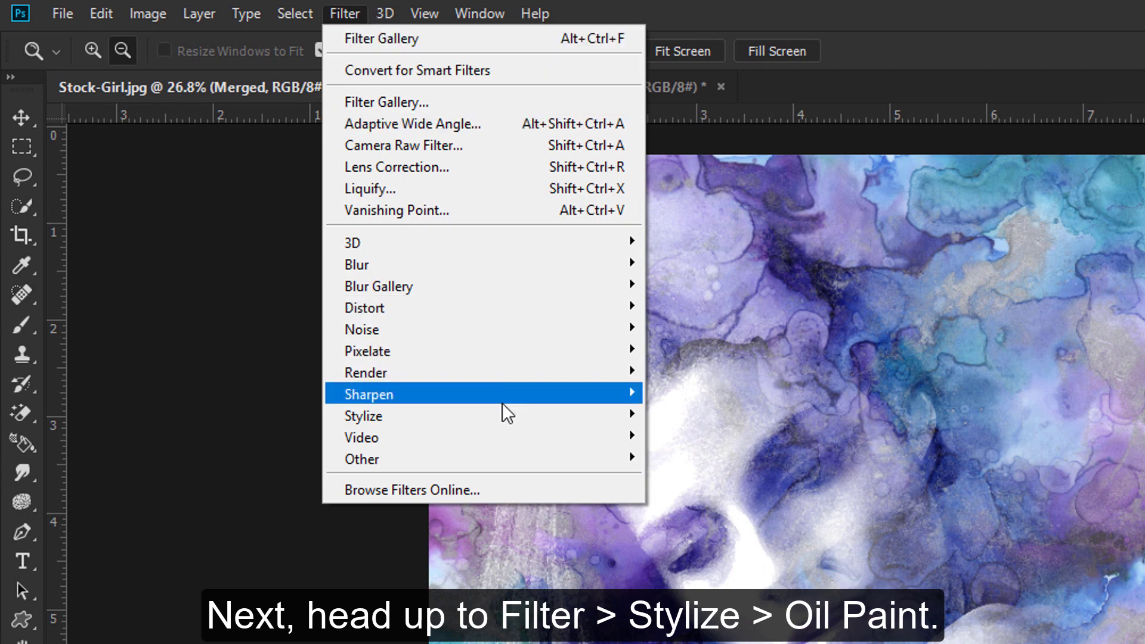
mouse_move(363, 415)
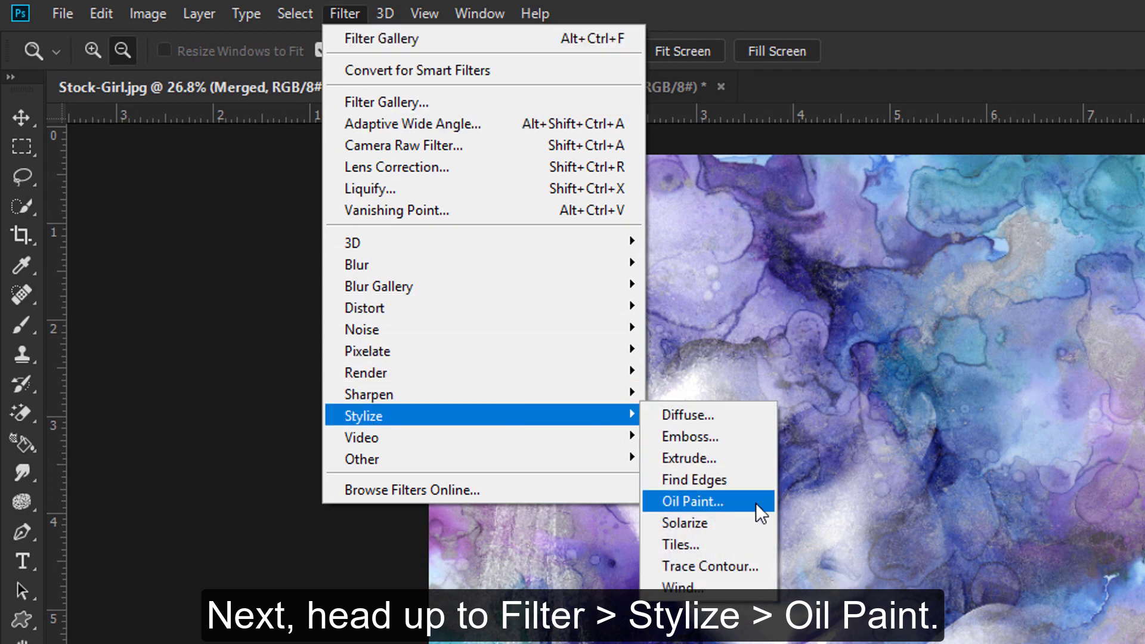
click(756, 503)
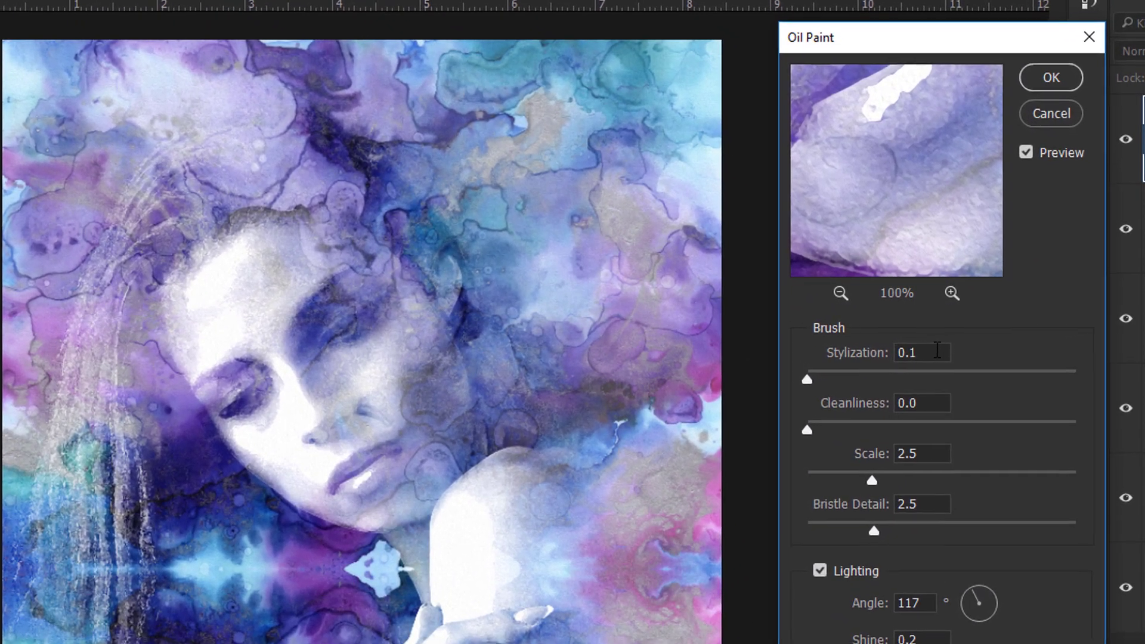
click(967, 341)
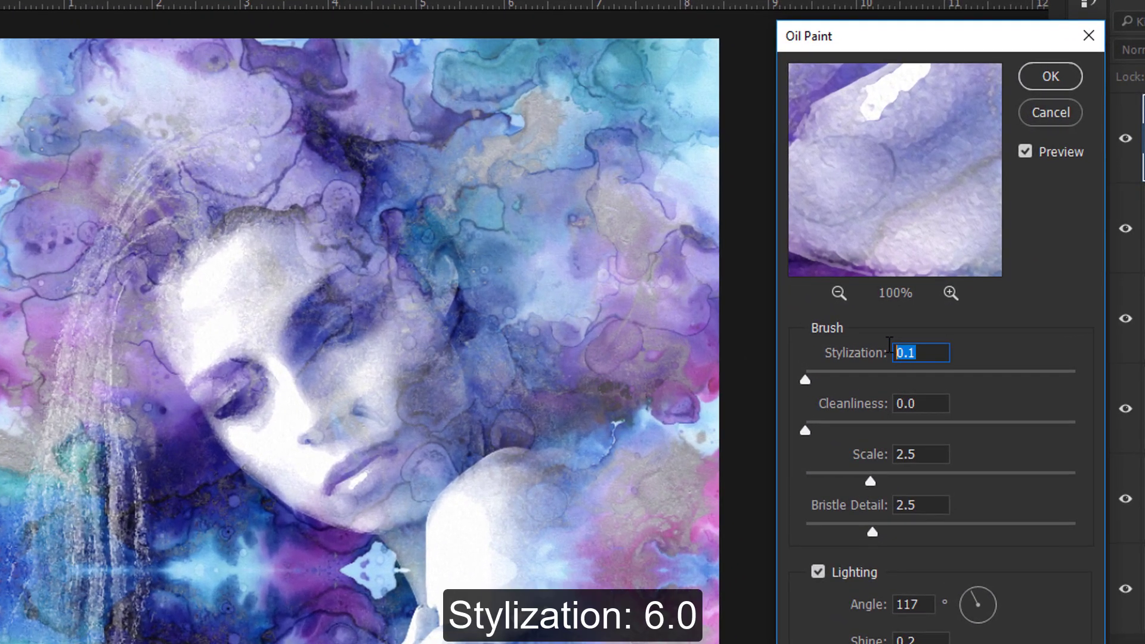
text(6)
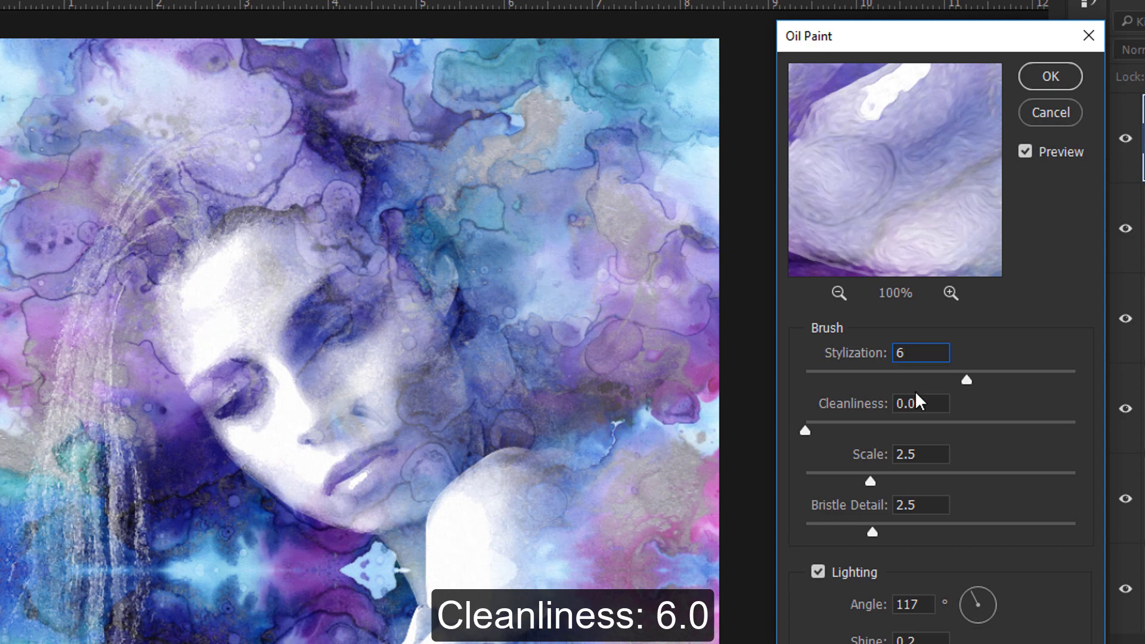
double_click(925, 403)
text(6)
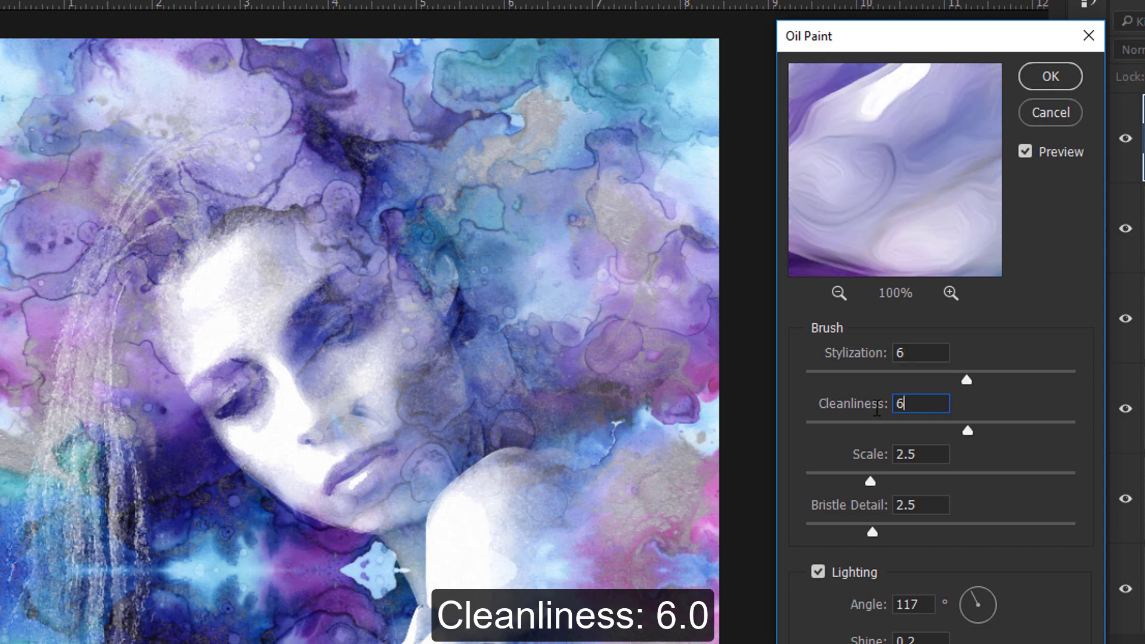
double_click(910, 454)
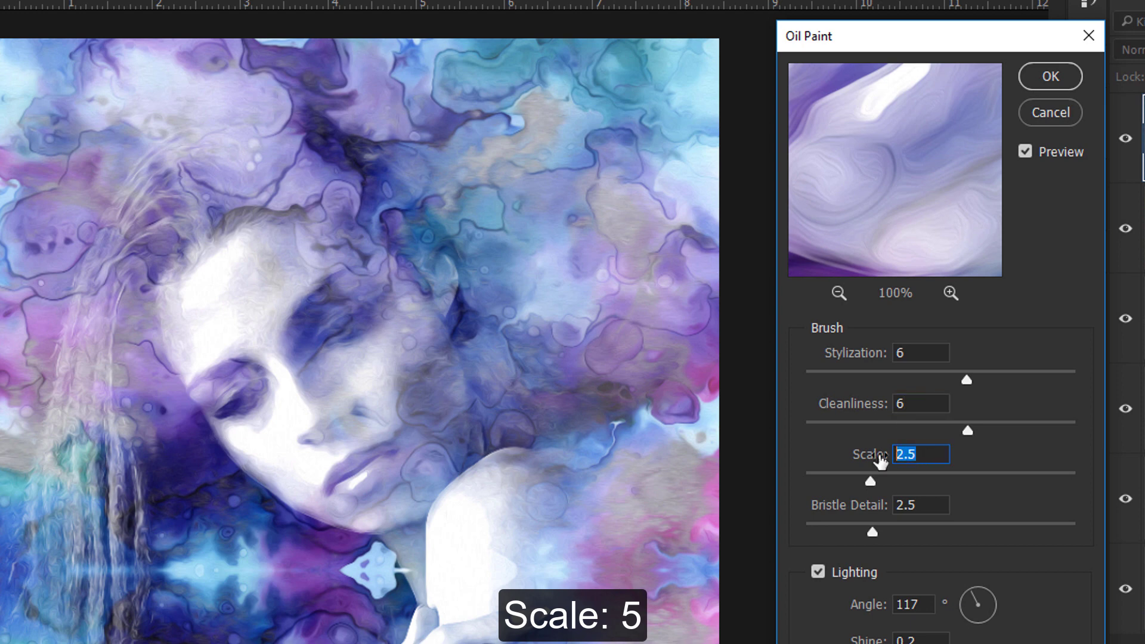
text(5)
double_click(905, 505)
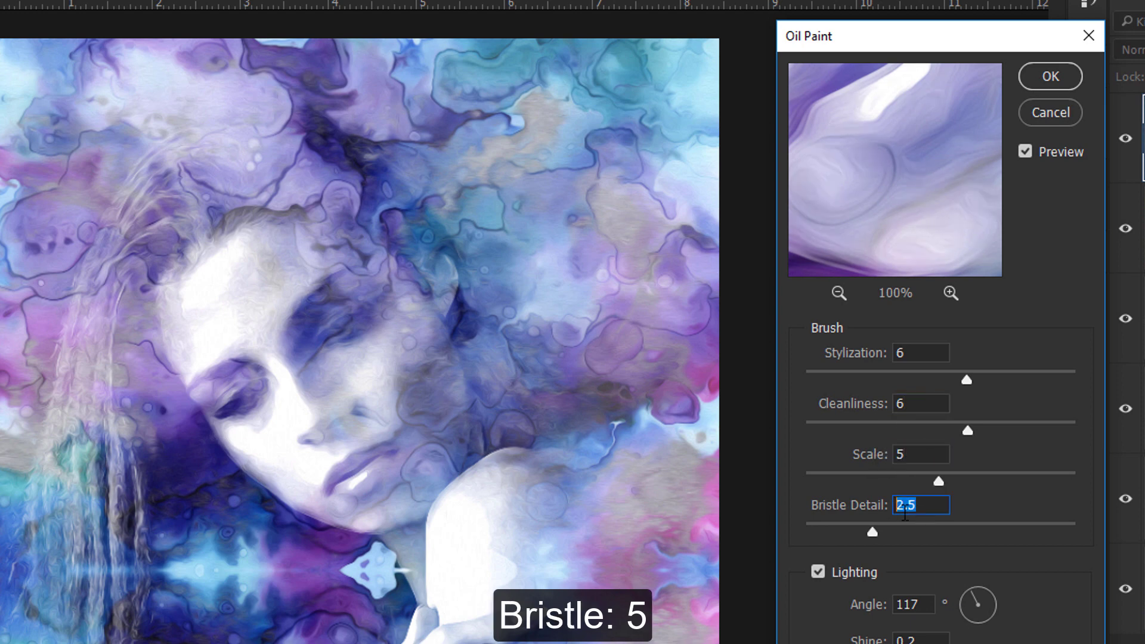
text(5)
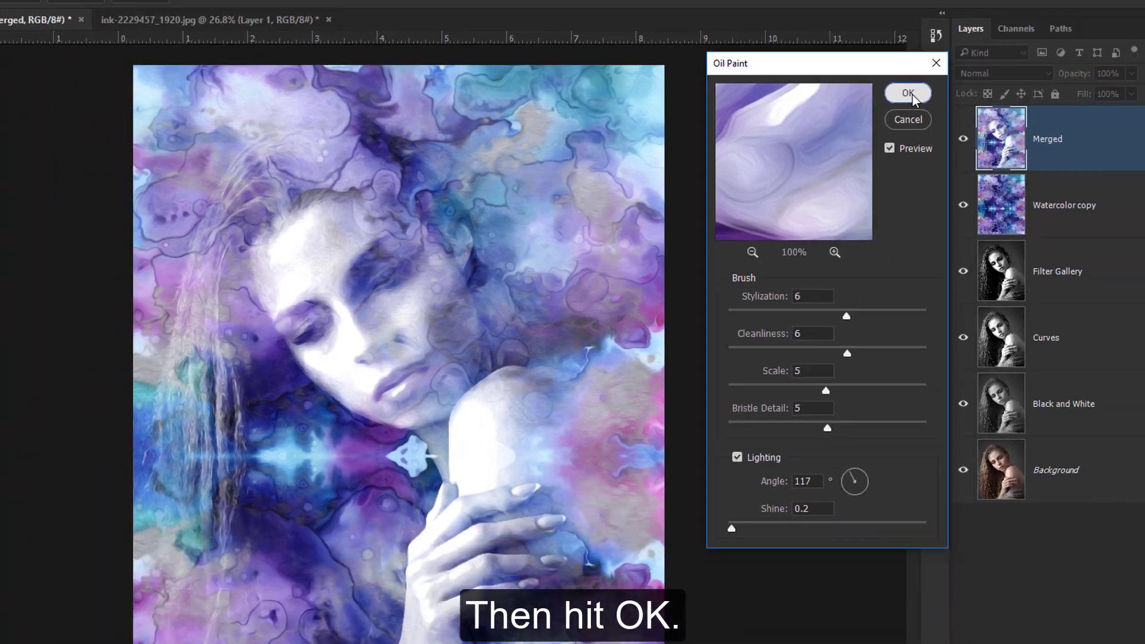
click(1040, 77)
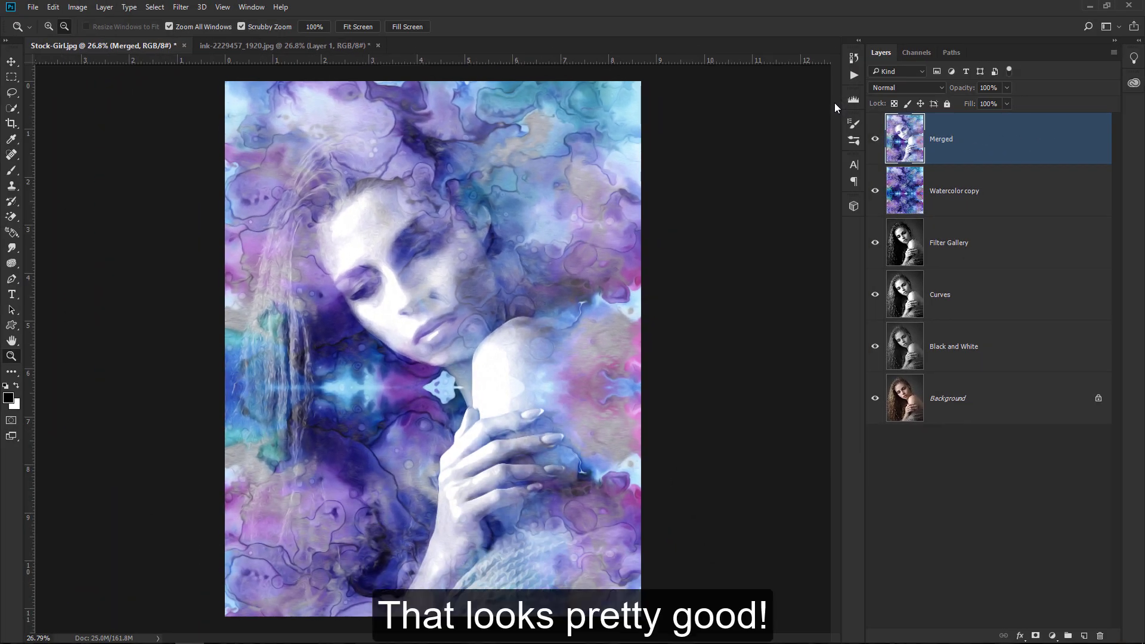
scroll(834, 106, up, 3)
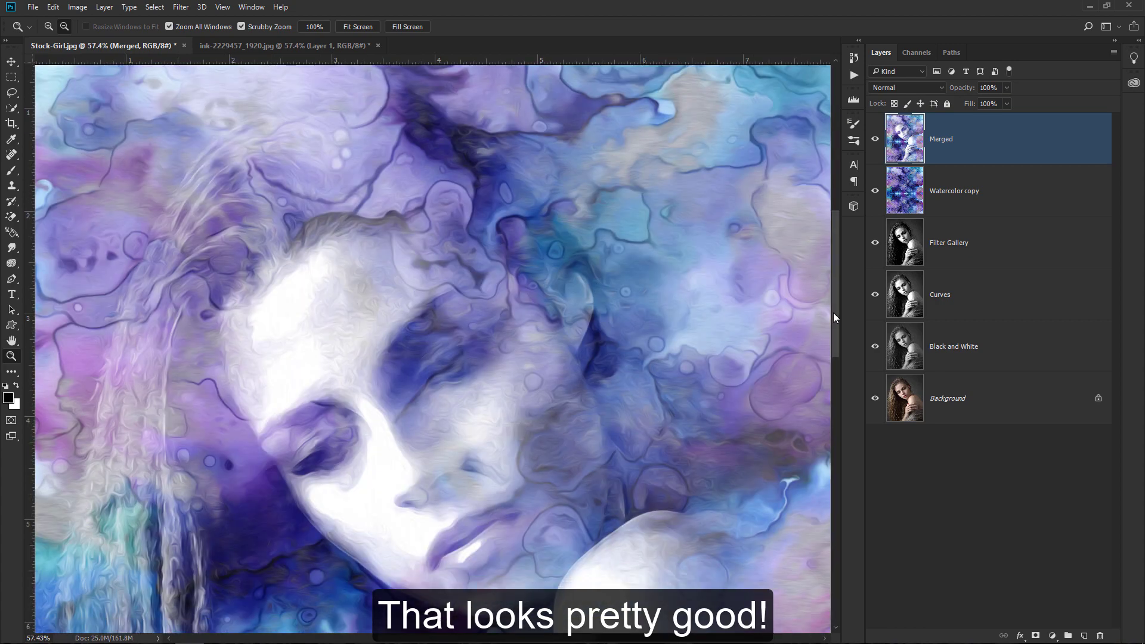
drag(776, 298, 678, 106)
scroll(716, 238, down, 3)
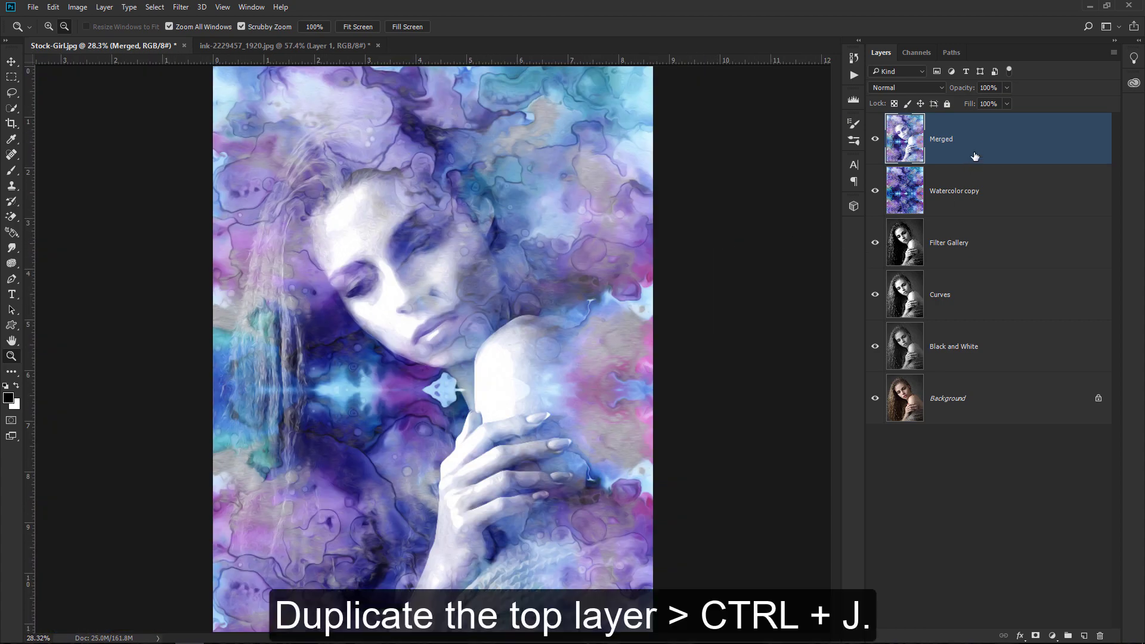
Duplicate the Merged layer with Ctrl+J and rename the copy 'Sharpen'
key(ctrl+j)
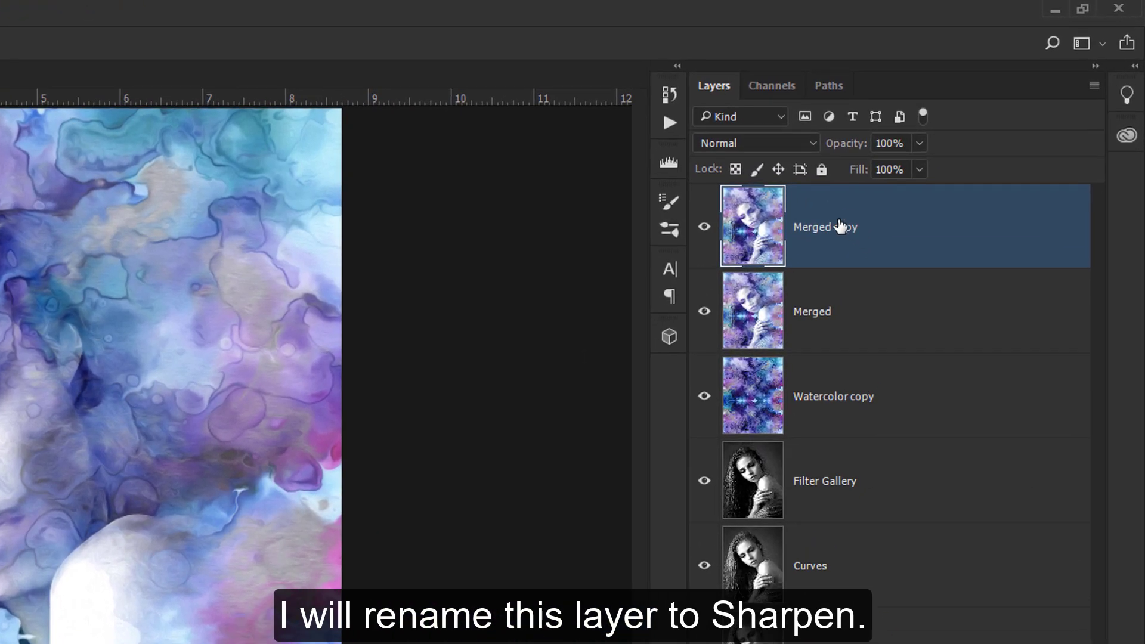
double_click(840, 226)
text(Sharpen)
key(Return)
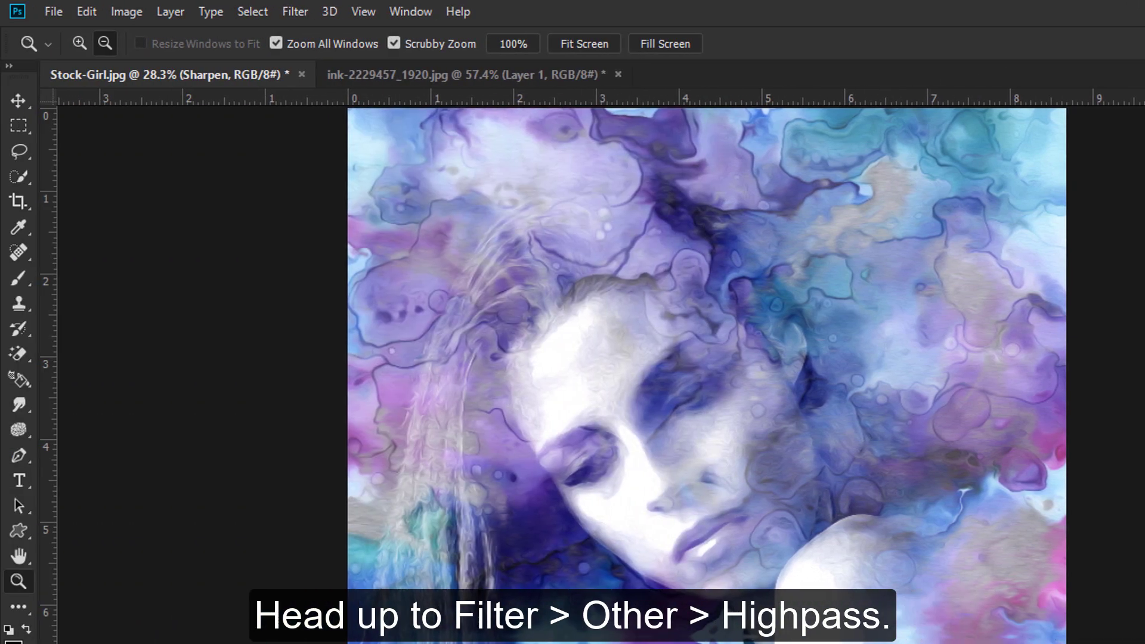
Apply a High Pass filter with an 8-pixel radius to the Sharpen layer
click(296, 12)
mouse_move(412, 394)
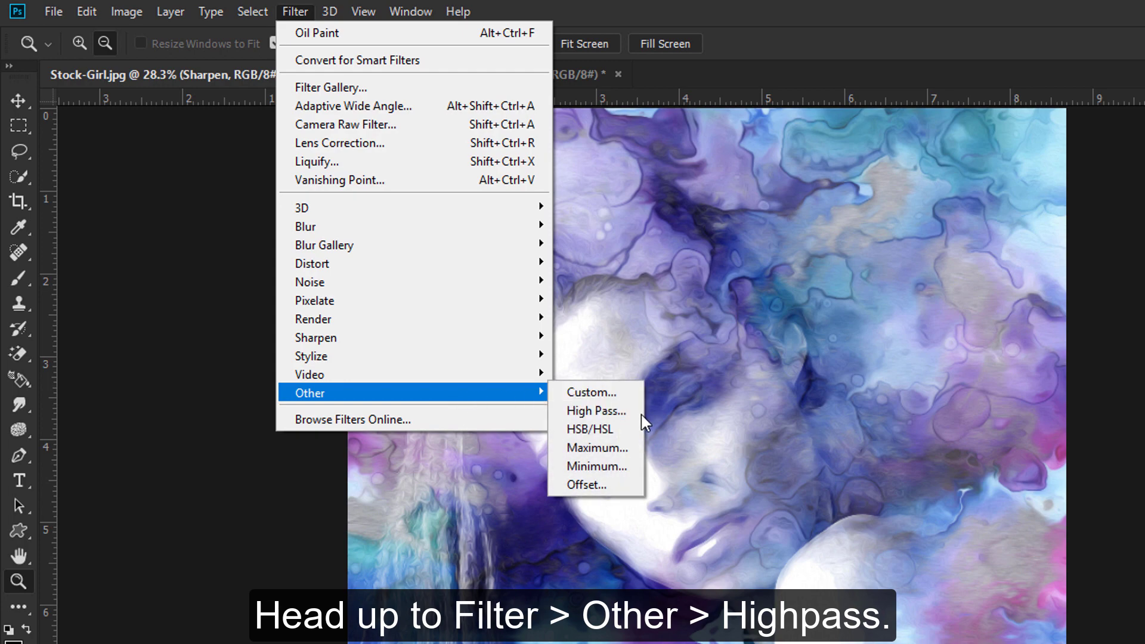
click(643, 420)
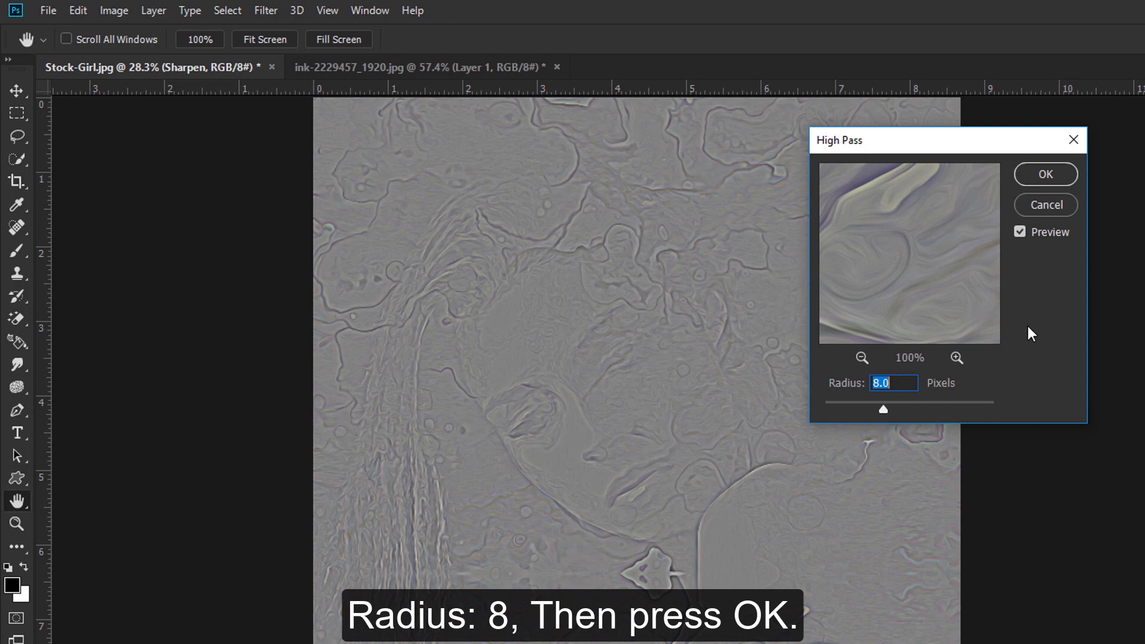
click(1056, 177)
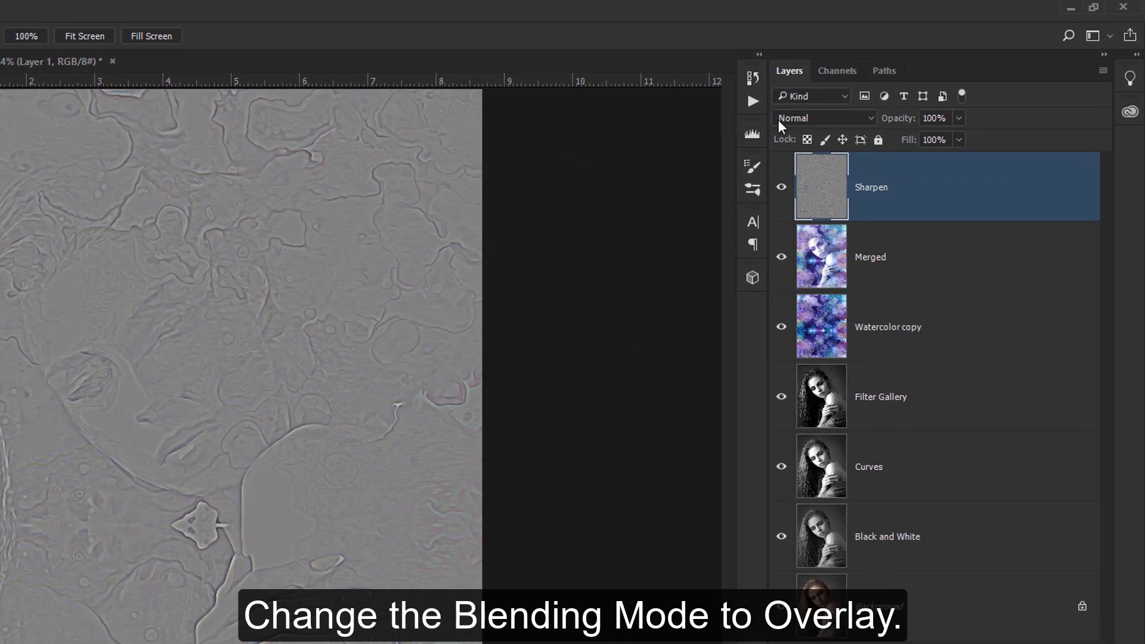
Set the Sharpen layer to Overlay blending and toggle its visibility to compare the face detail
click(805, 112)
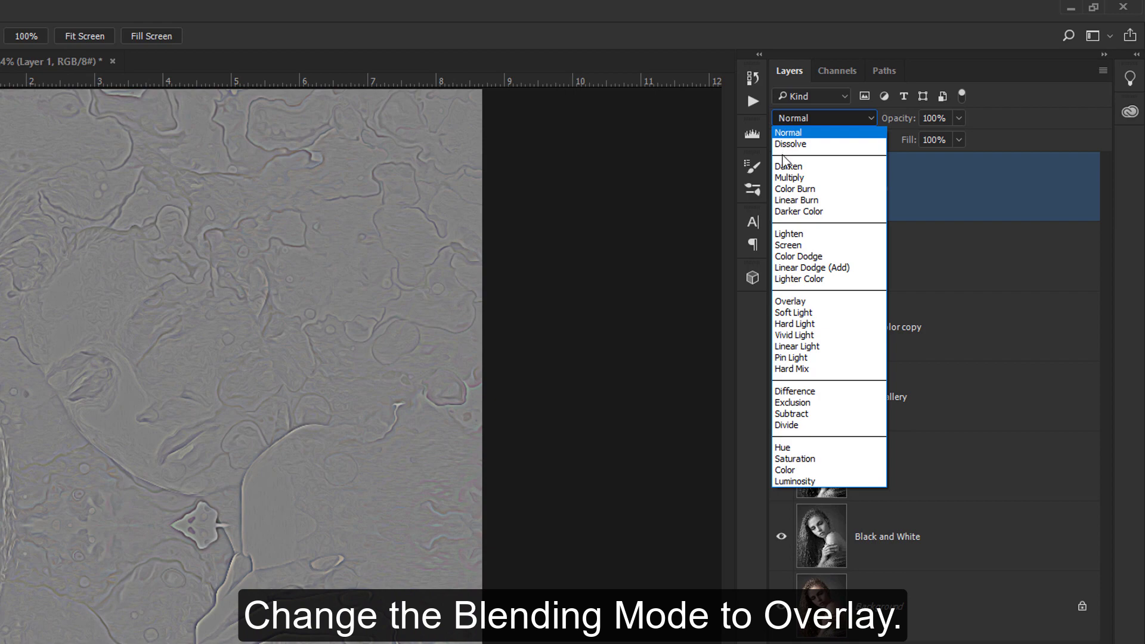
click(814, 302)
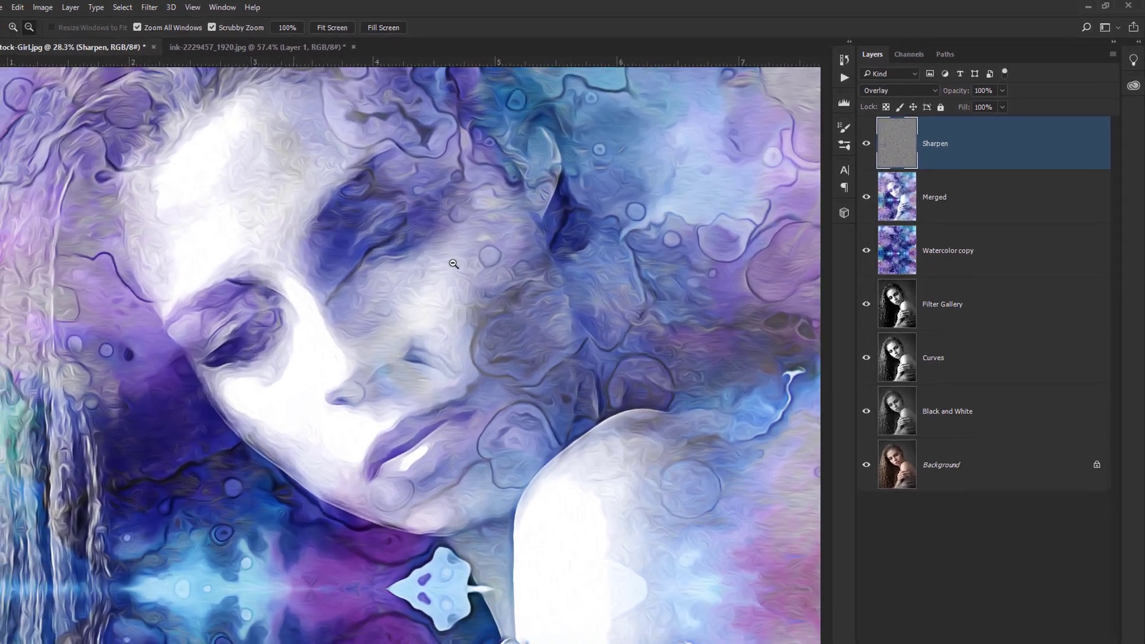
click(454, 263)
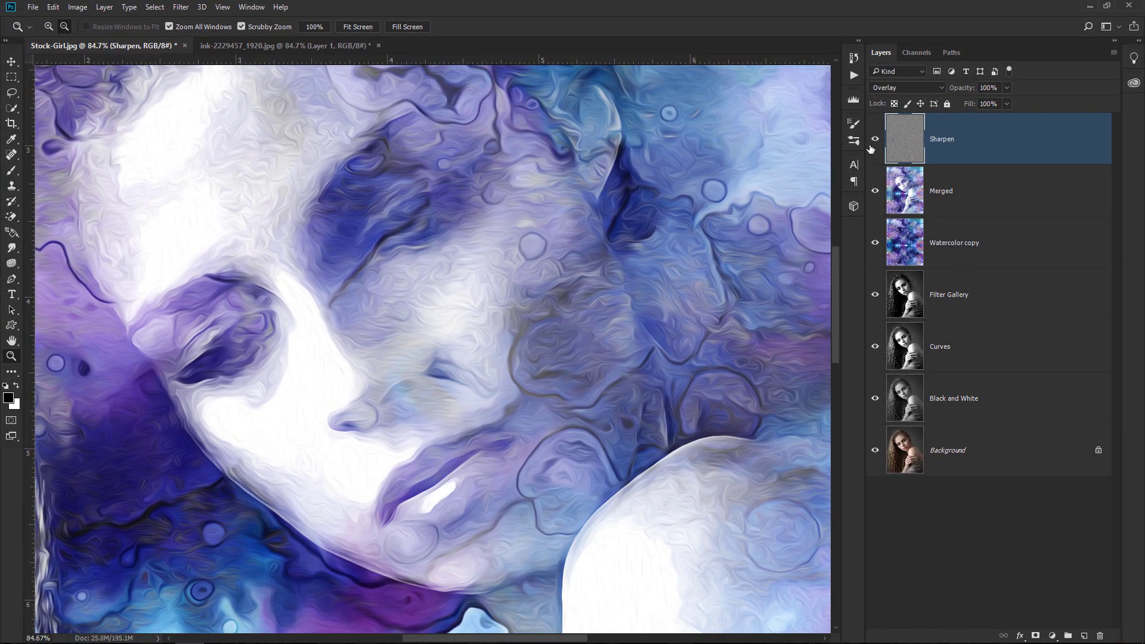
click(875, 143)
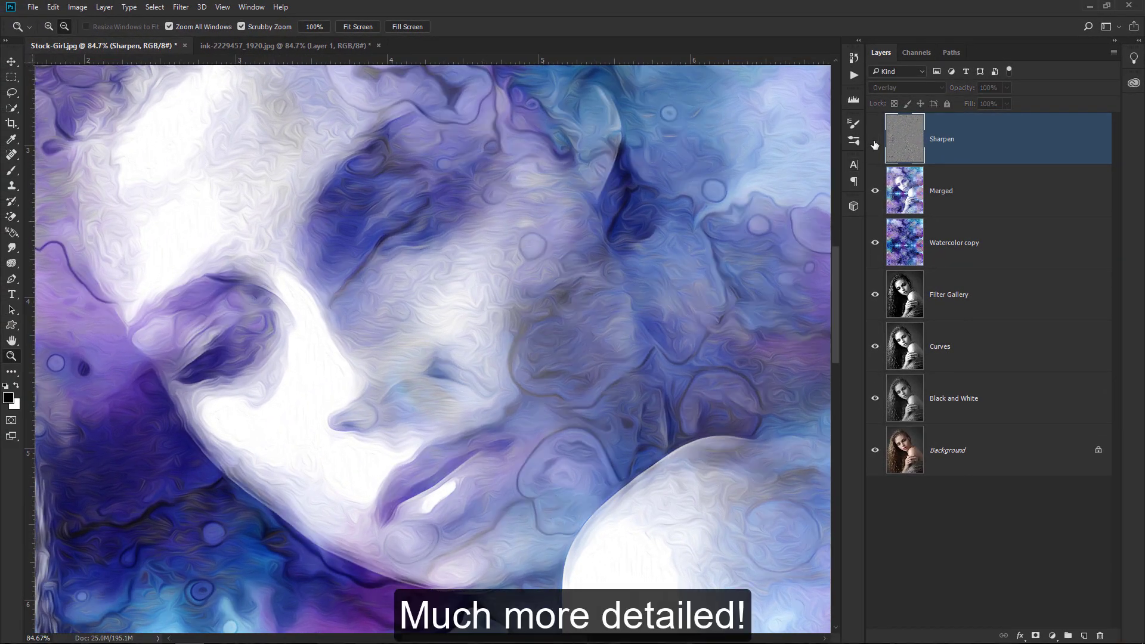
click(875, 143)
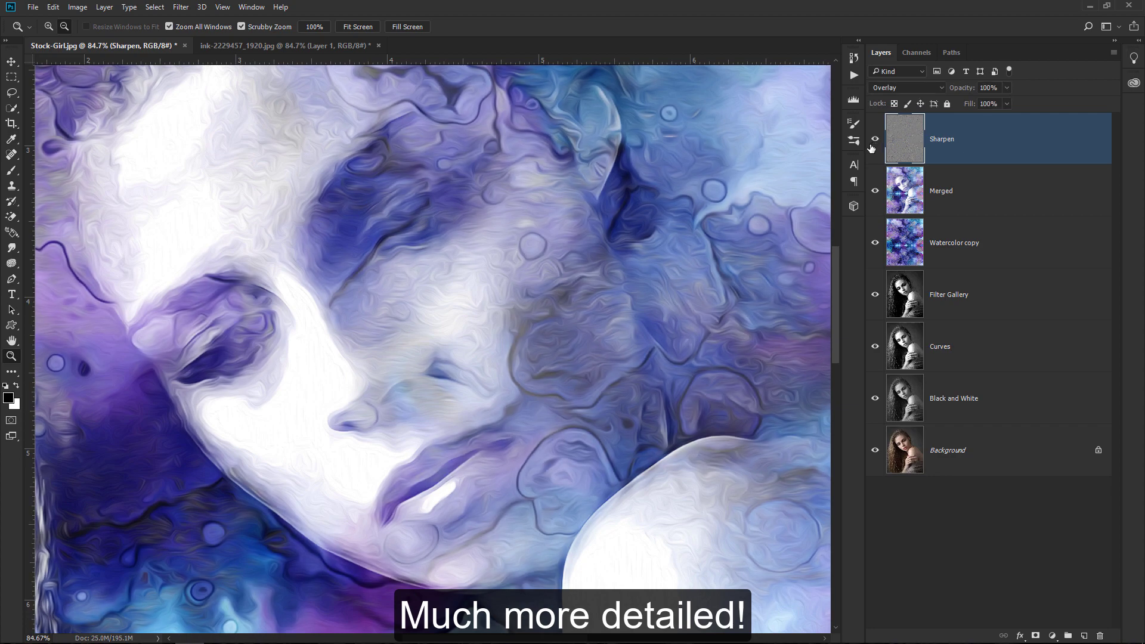
key(ctrl+0)
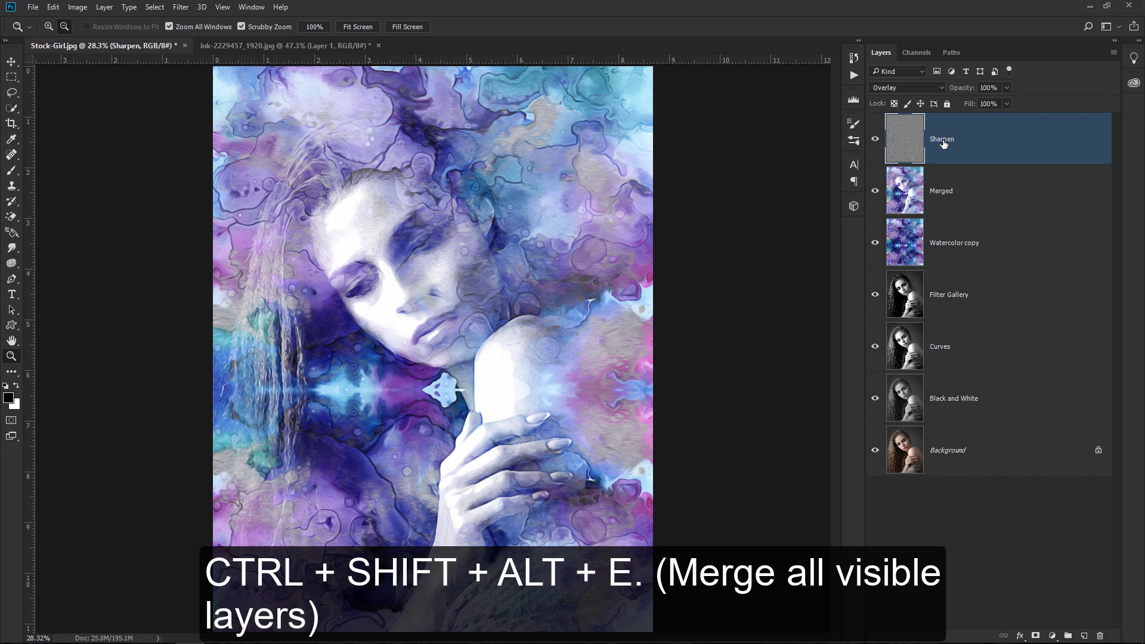
Stamp all visible layers into a new top layer named 'Brush' above Sharpen
key(ctrl+shift+alt+e)
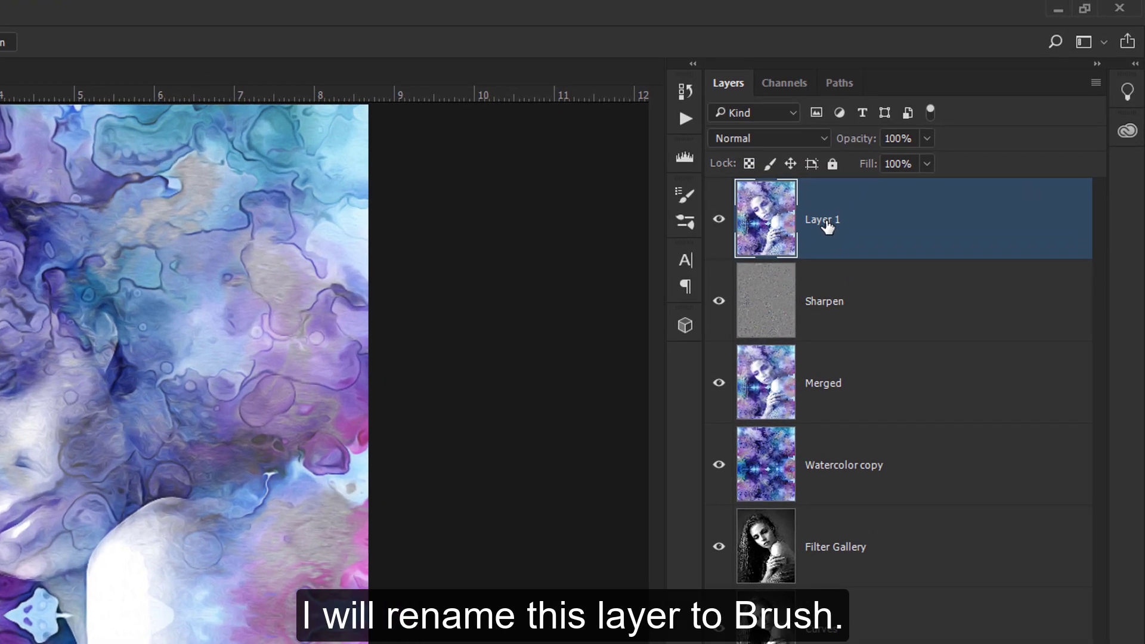
double_click(828, 226)
text(Brush)
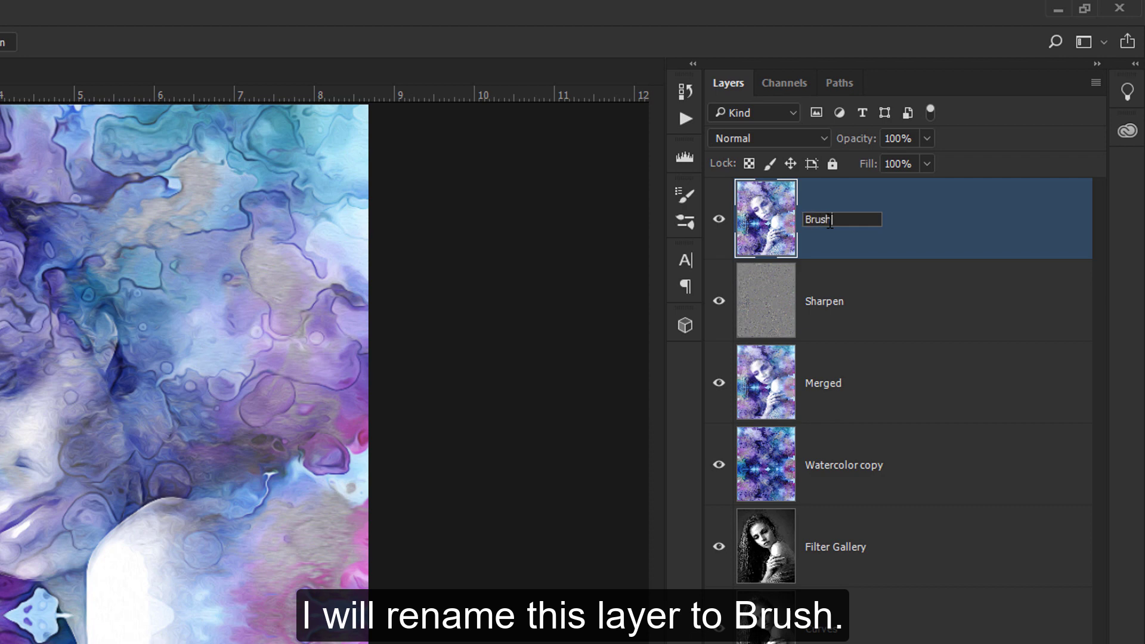
key(Return)
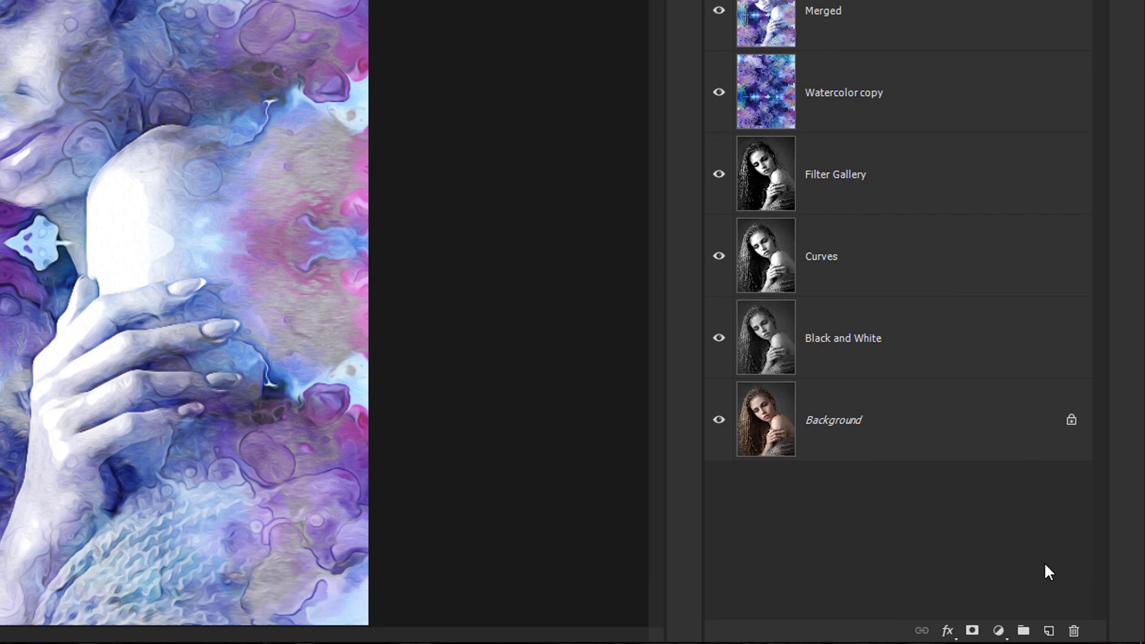
Add a new empty layer below Brush and name it 'White Background'
click(1049, 631)
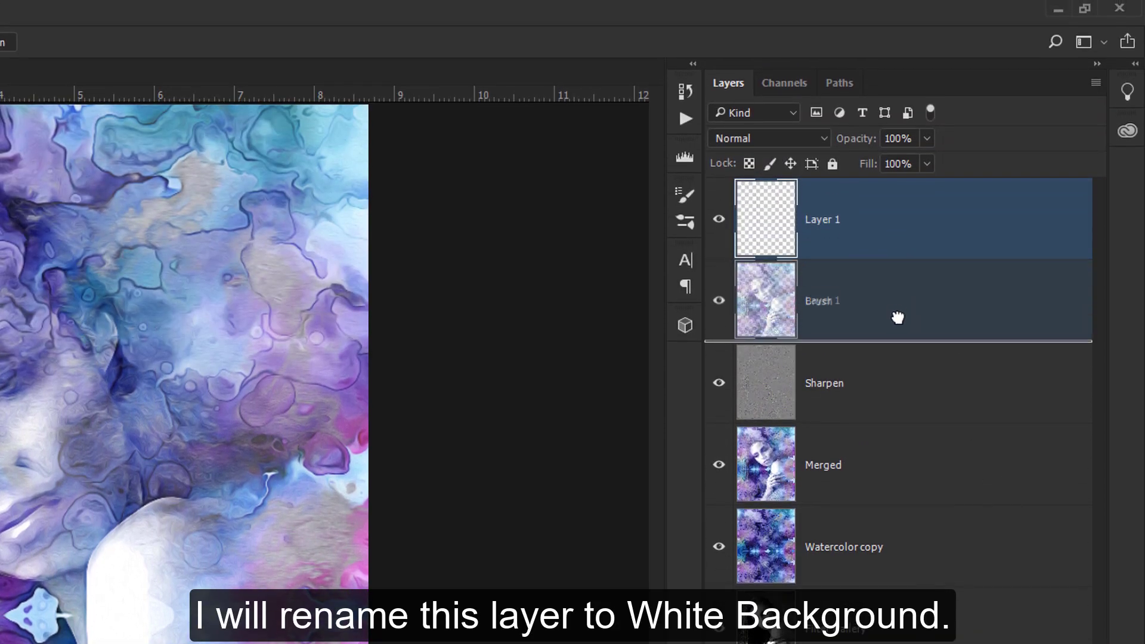
drag(895, 238, 898, 317)
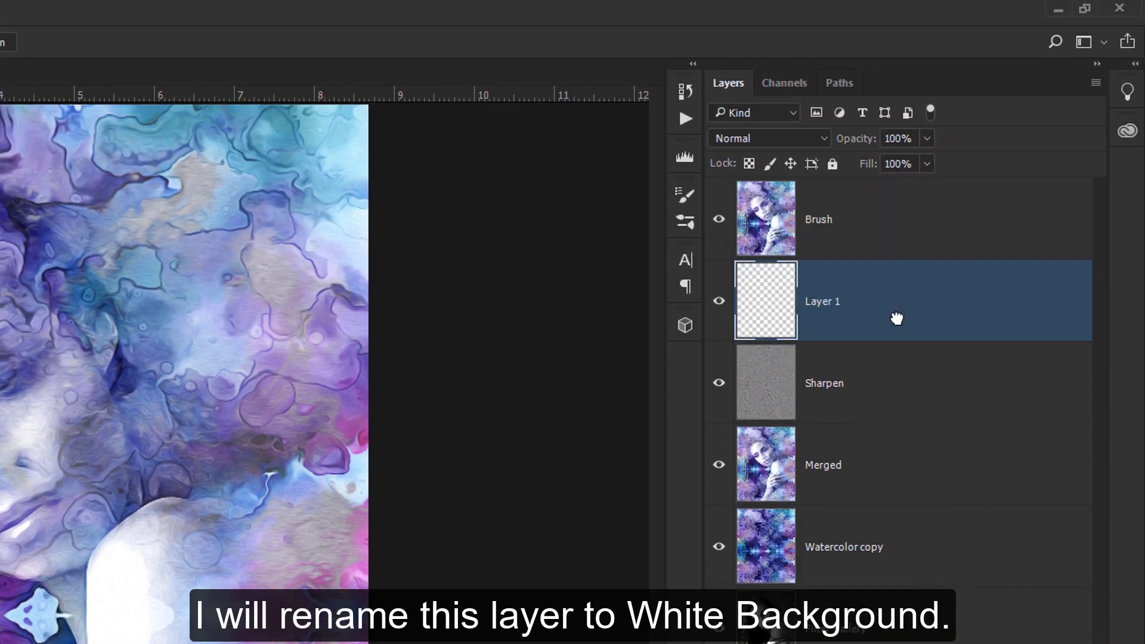
double_click(823, 302)
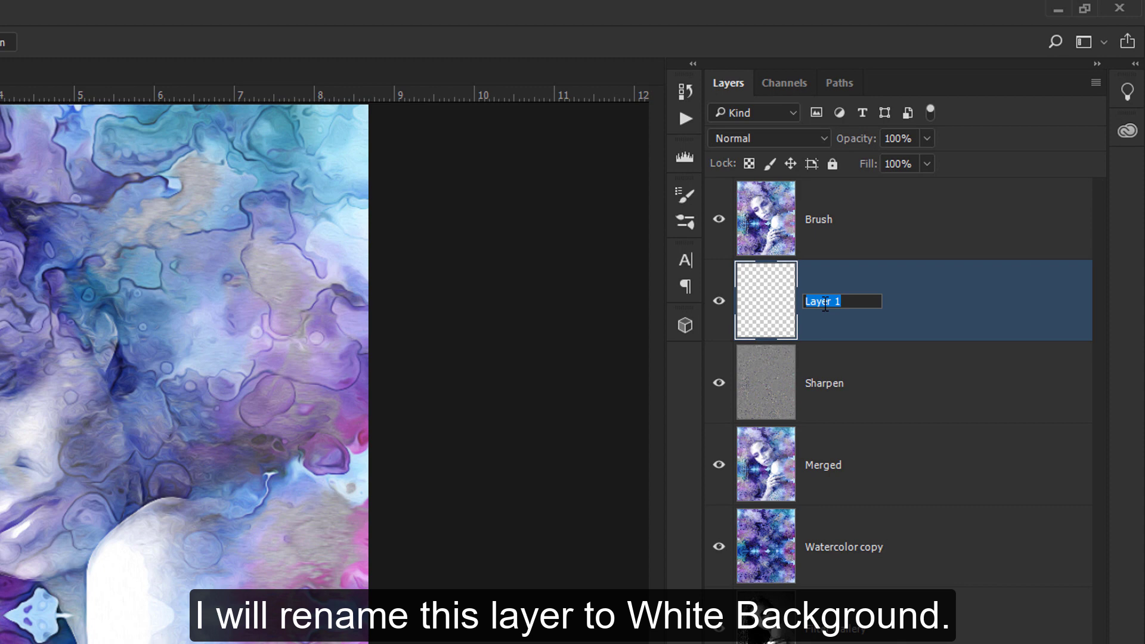
text(White Background)
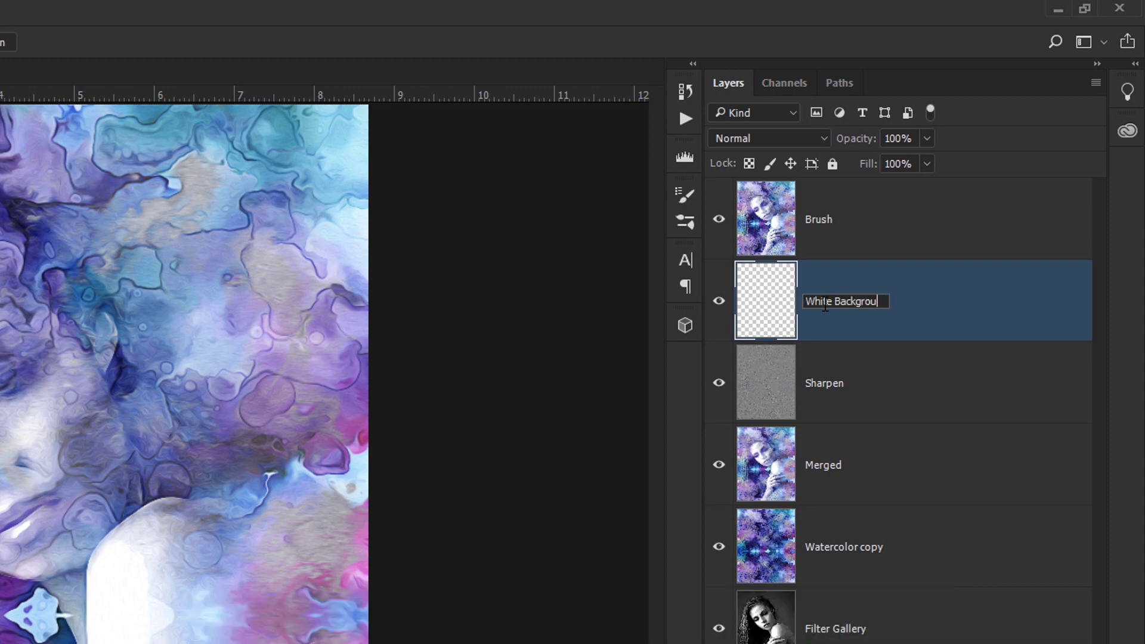
key(Return)
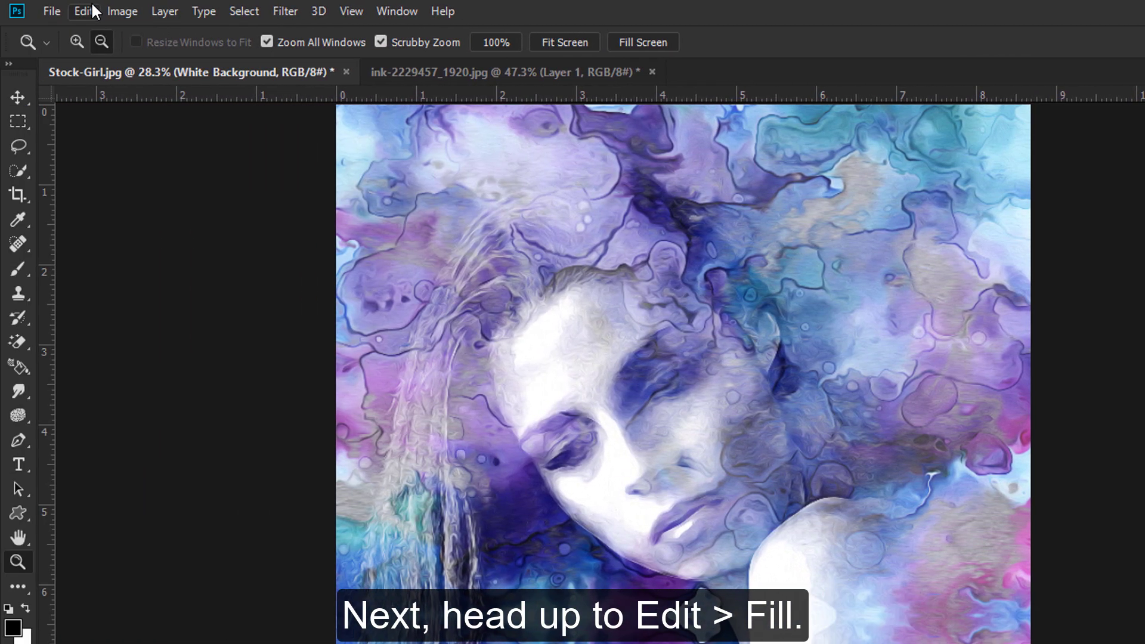
Fill the White Background layer with white via Edit > Fill
click(83, 11)
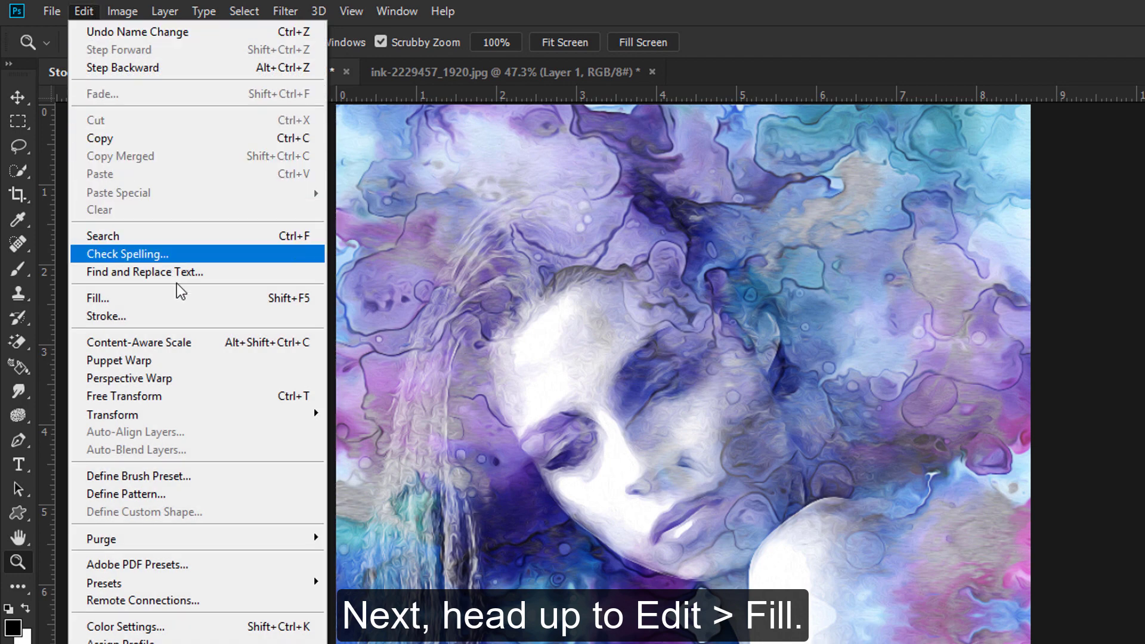
click(167, 298)
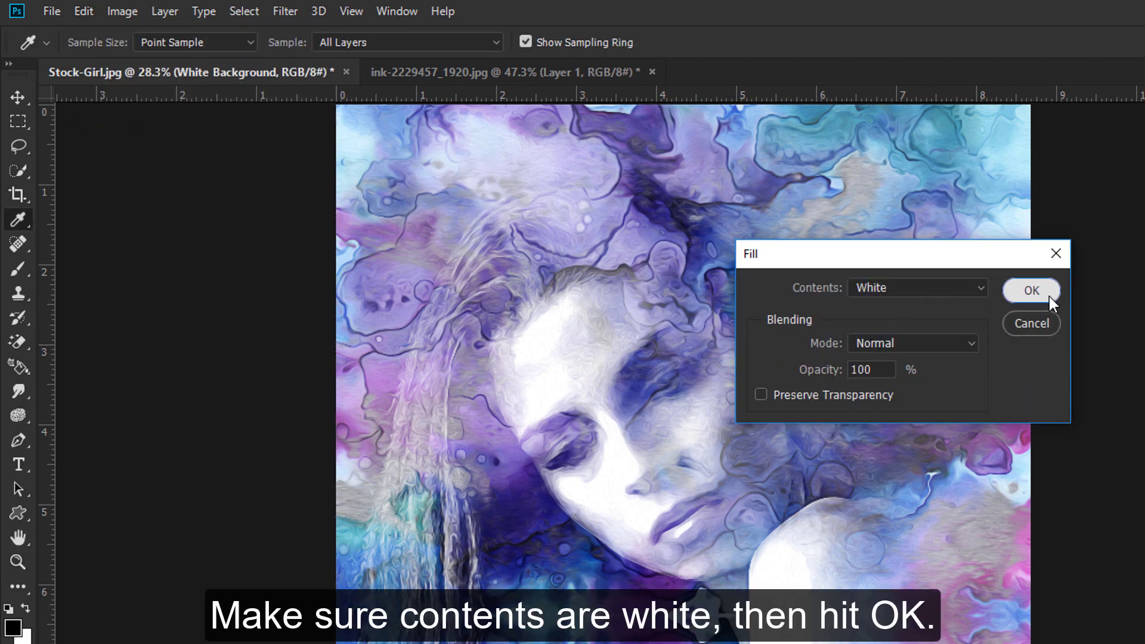
click(1020, 292)
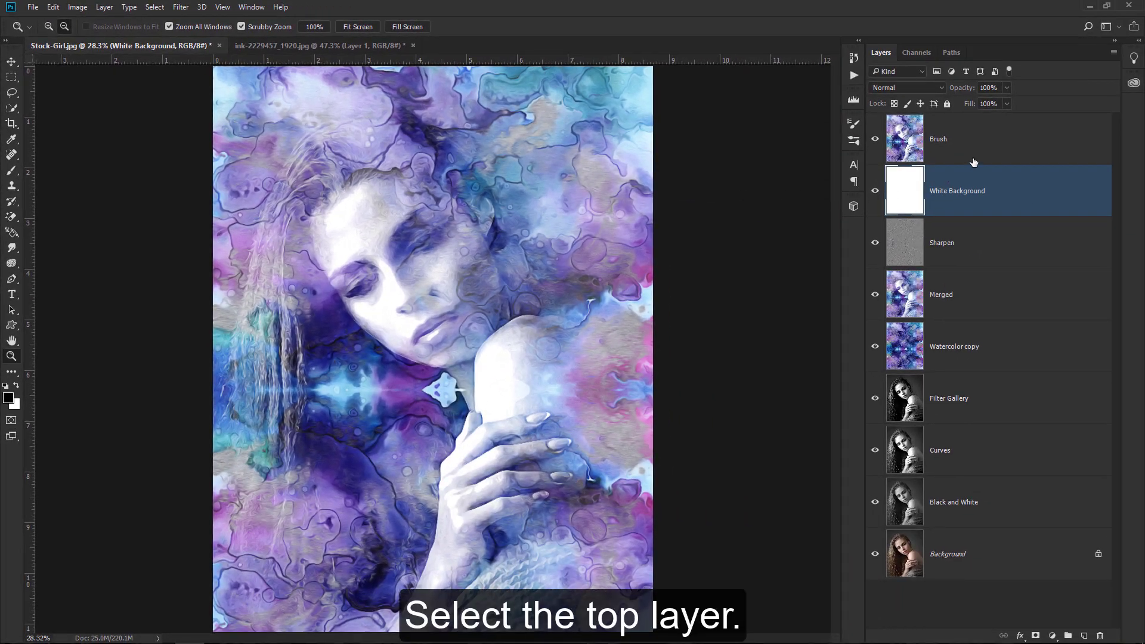
Give the Brush layer a black hide-all mask and keep white as the foreground colour
click(984, 147)
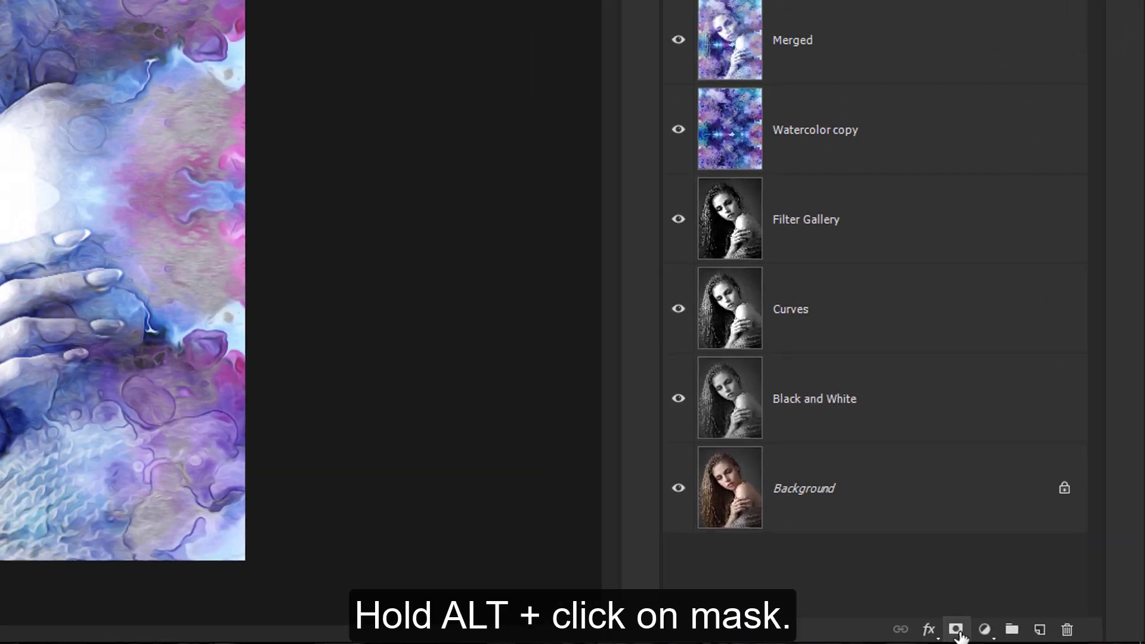
alt+click(935, 632)
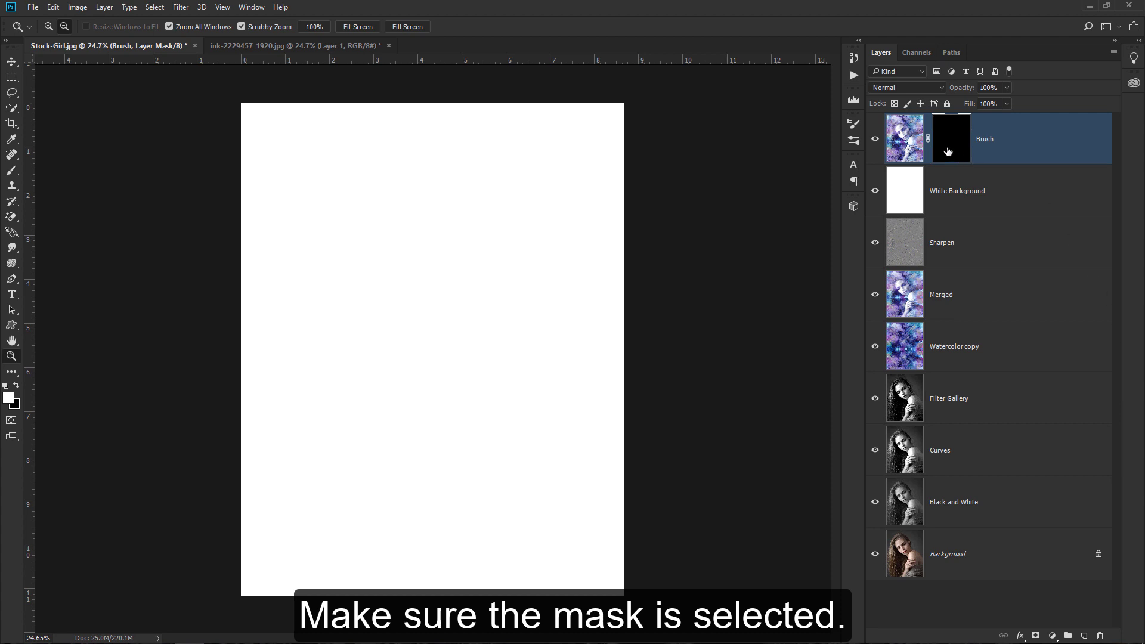
click(9, 397)
click(921, 122)
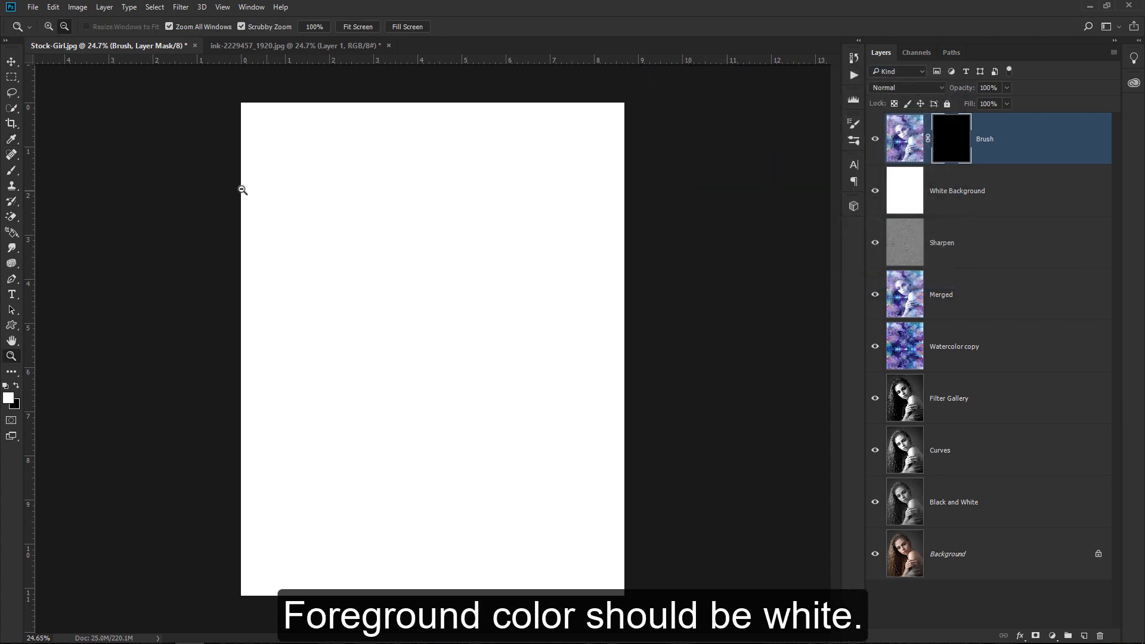
right_click(13, 177)
Load a roughly 700 px Watercolor Splatters brush tip from the Brush Preset picker
click(53, 170)
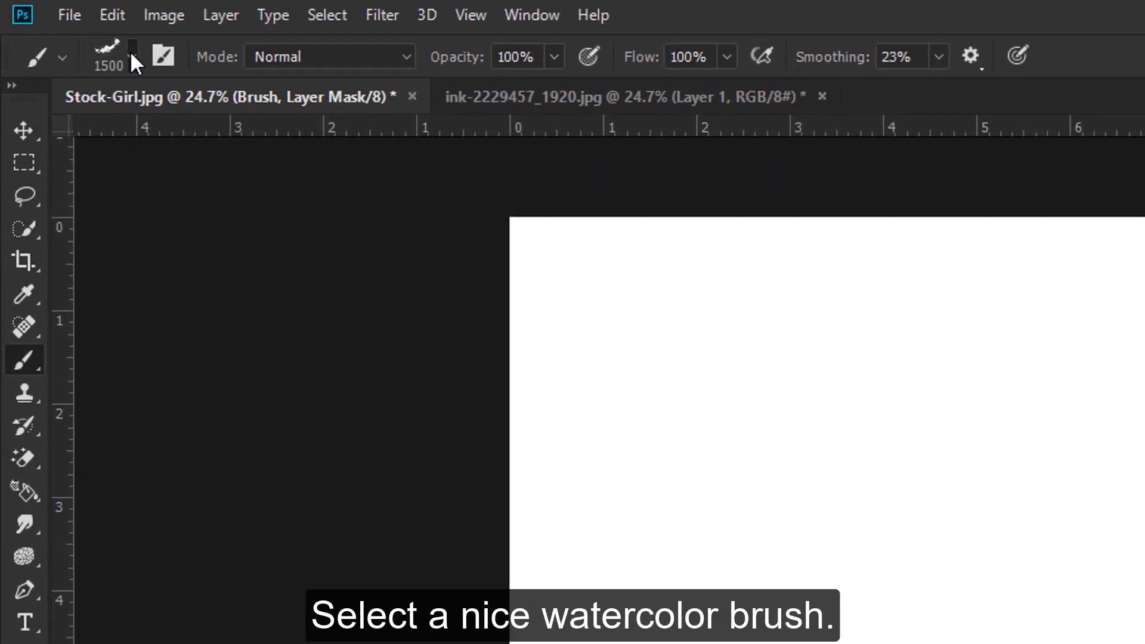
click(133, 58)
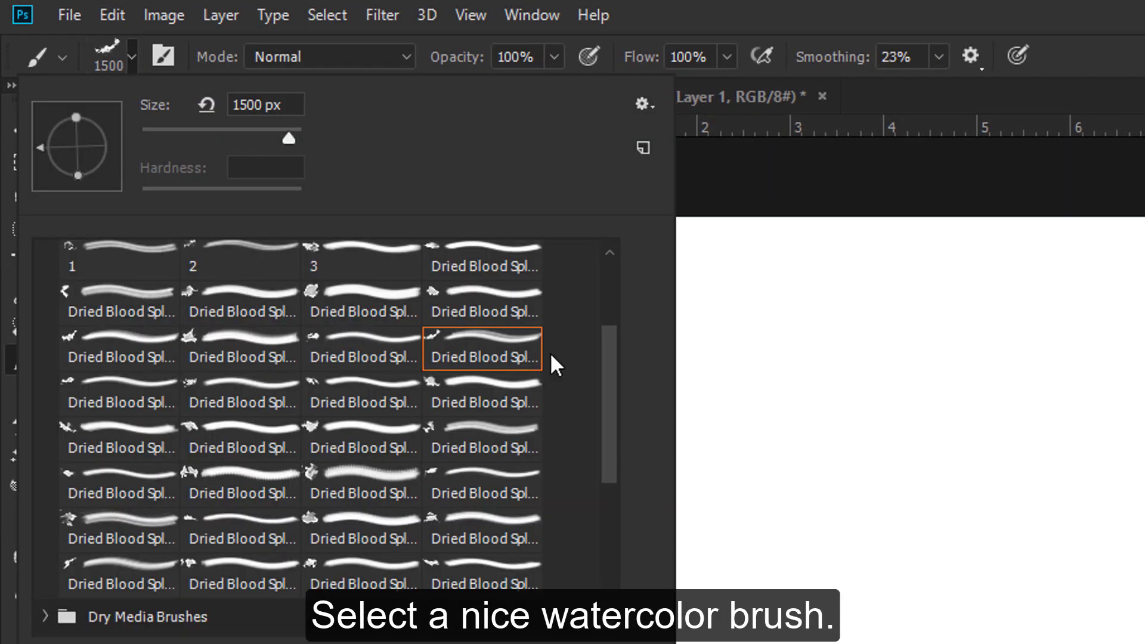
mouse_move(614, 387)
mouse_down()
mouse_move(607, 352)
mouse_move(586, 411)
mouse_up()
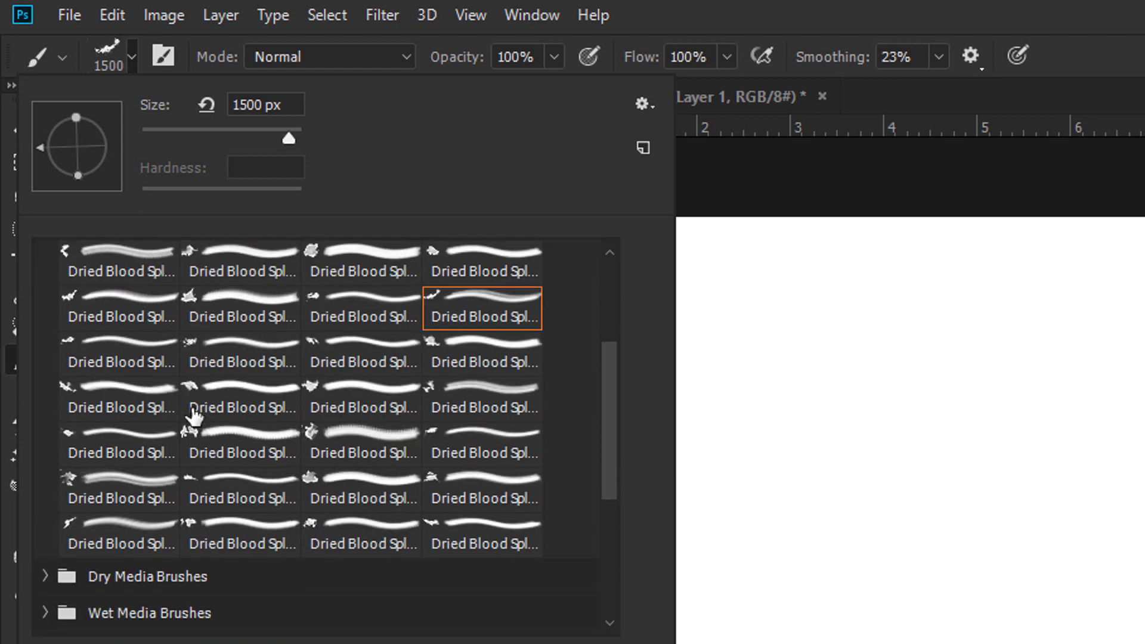
click(128, 397)
double_click(128, 394)
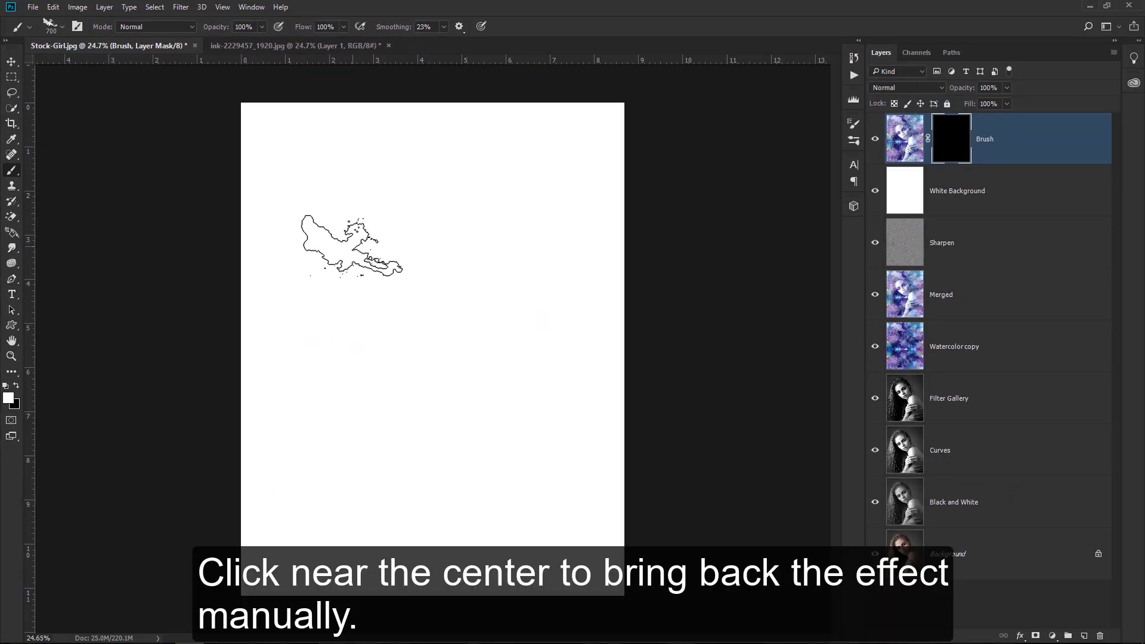
Stamp splatter shapes into the Brush mask over the canvas centre and lower face
key(bracketright)
key(bracketright)
key(bracketright)
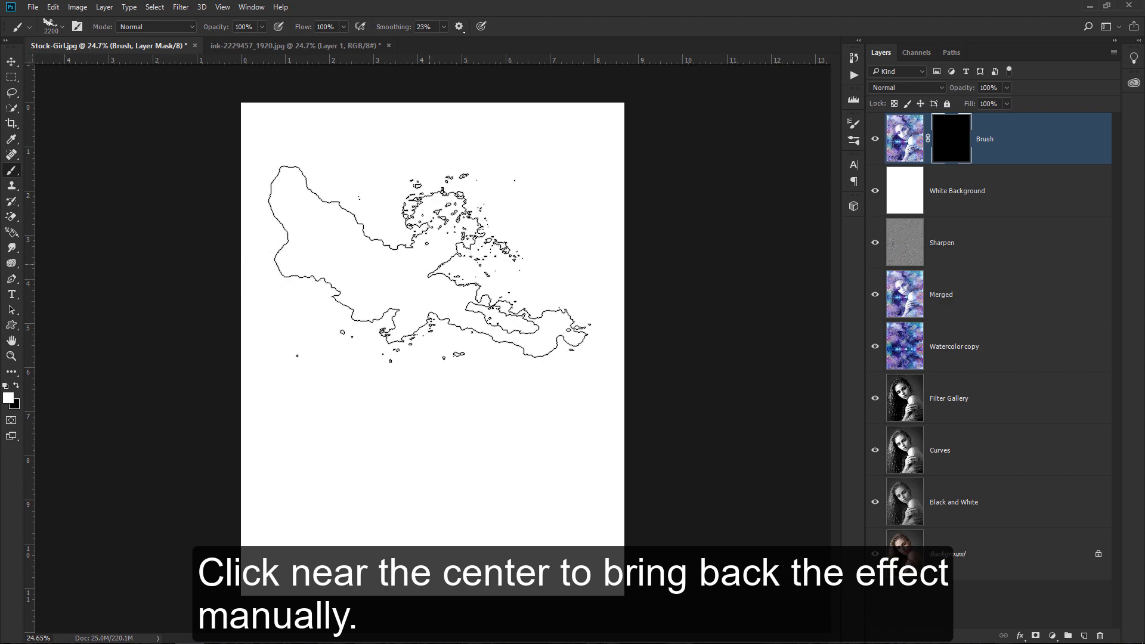
click(430, 263)
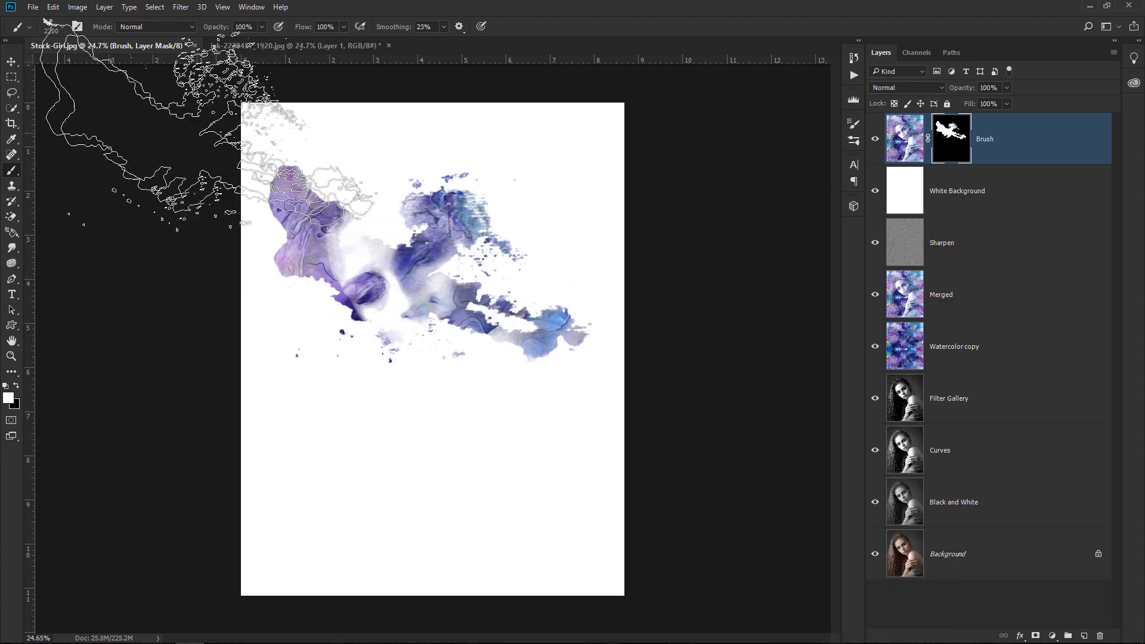
click(62, 27)
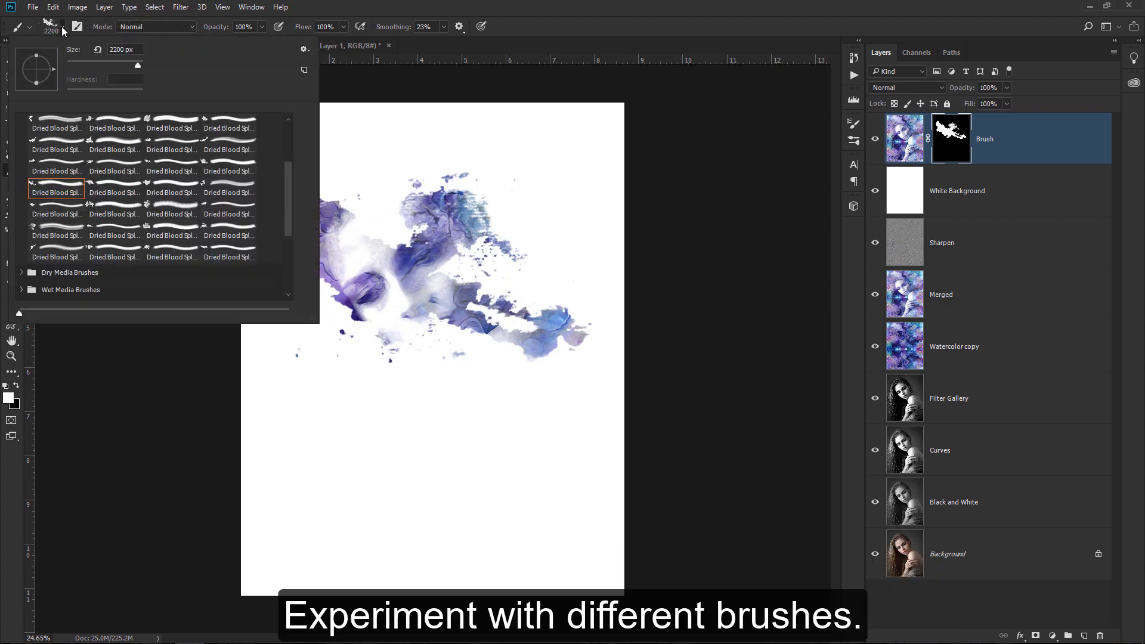
double_click(71, 226)
click(334, 245)
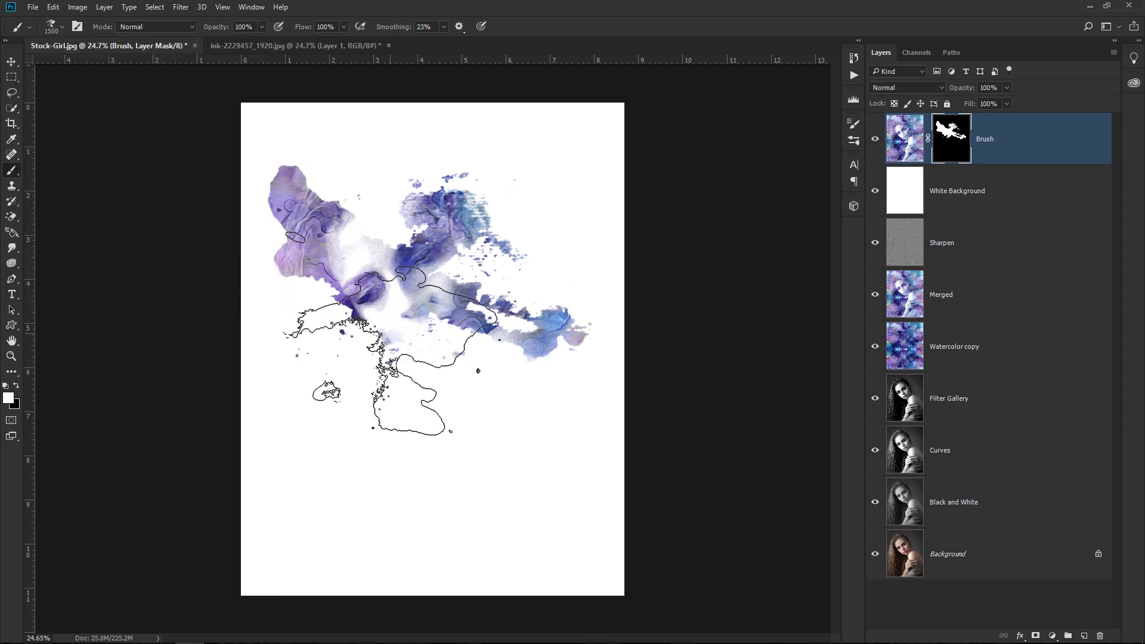
click(390, 350)
click(388, 351)
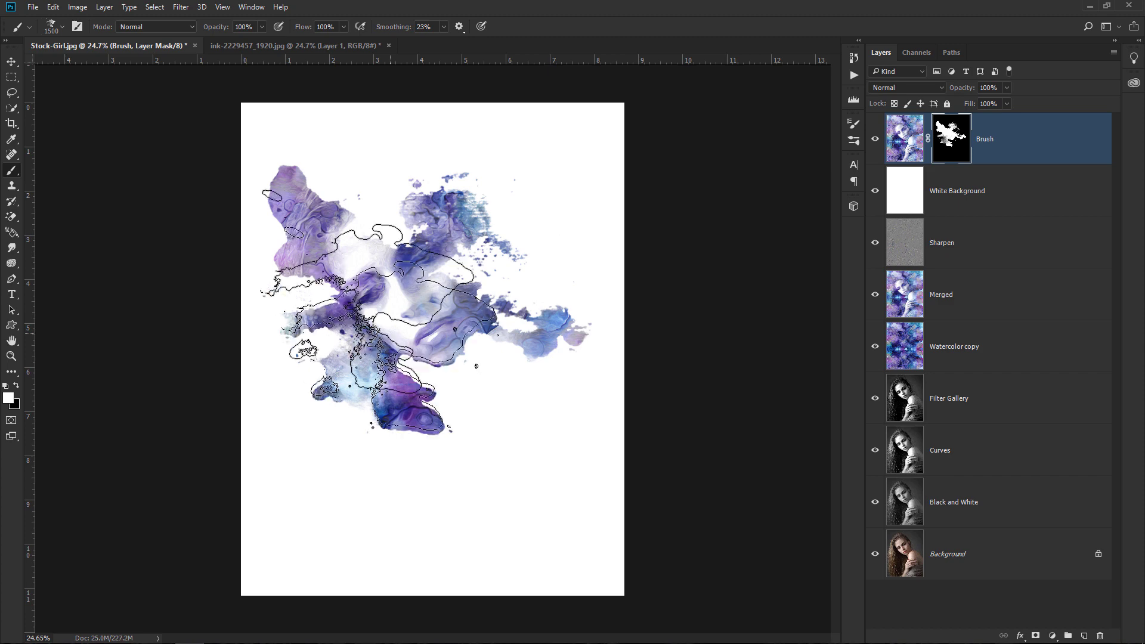
Switch to a larger 1600 px splatter brush and reveal much more of the portrait
click(61, 25)
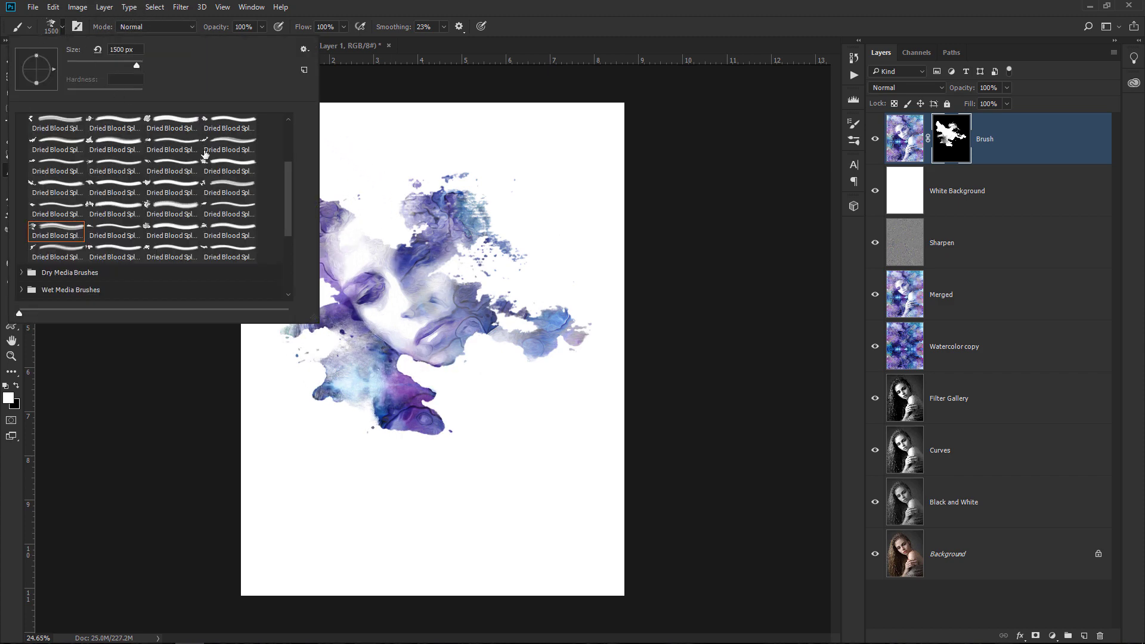
drag(288, 206, 285, 158)
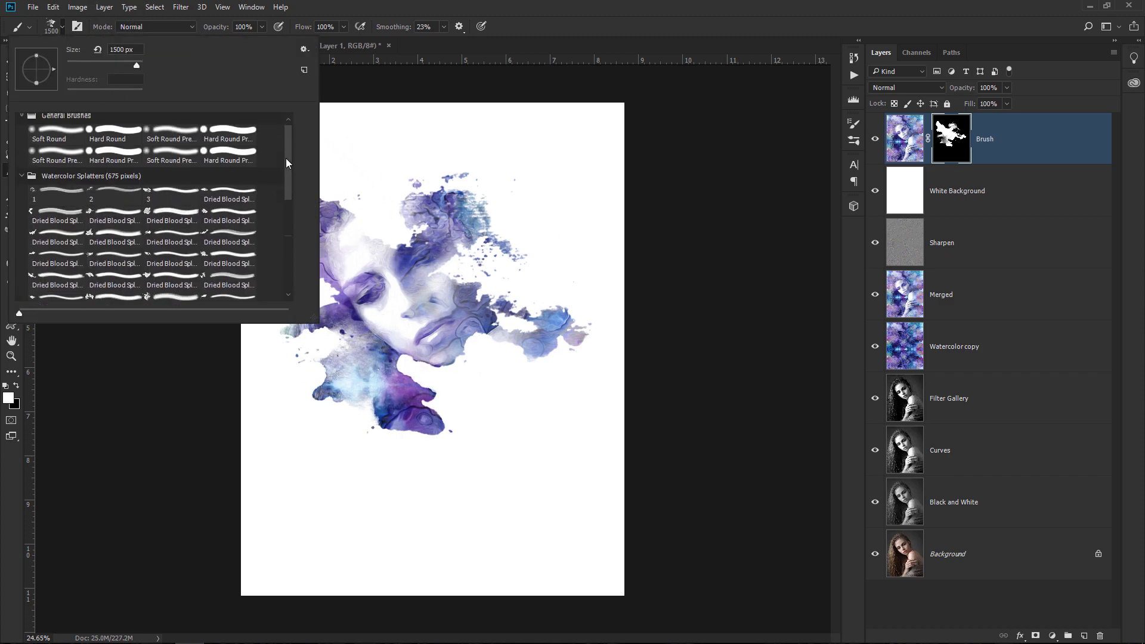
double_click(111, 228)
click(61, 25)
double_click(110, 228)
mouse_move(417, 251)
mouse_down()
mouse_move(466, 179)
mouse_move(447, 358)
mouse_move(627, 322)
mouse_move(447, 191)
mouse_up()
Reveal more of the portrait along the left side using 1800 px and 1200 px splatter brushes
click(62, 25)
double_click(110, 228)
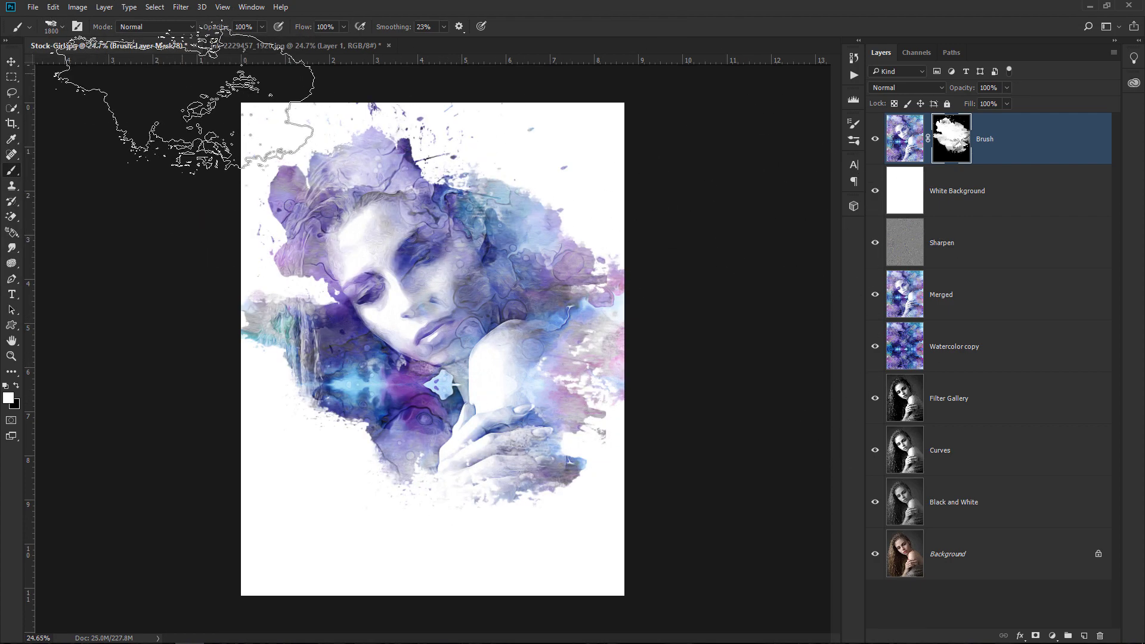
click(61, 25)
double_click(145, 271)
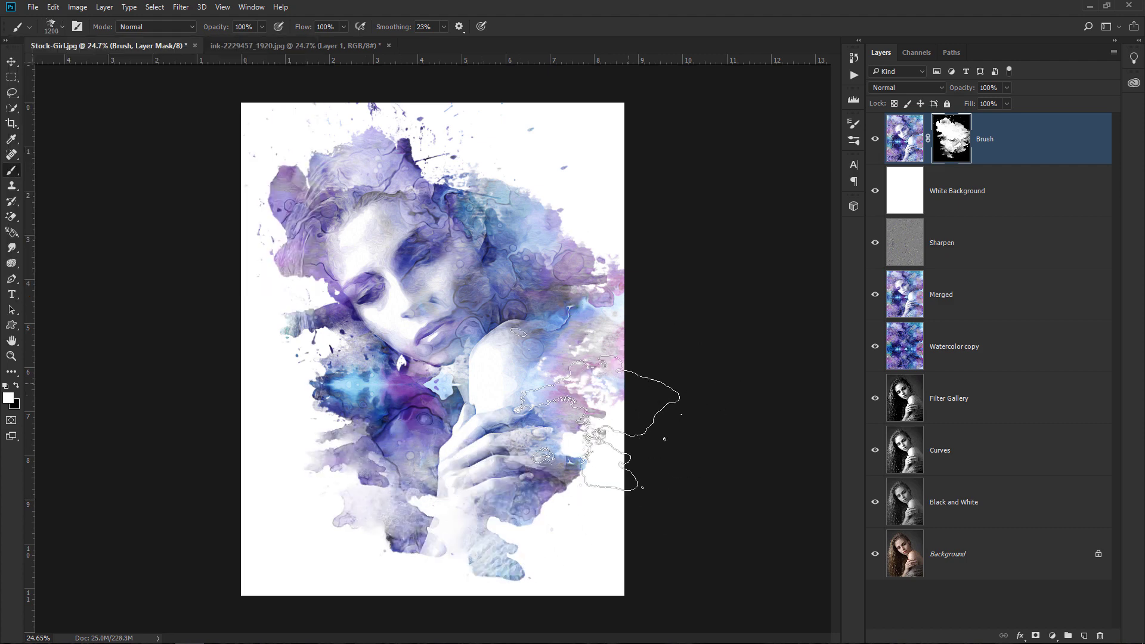
drag(626, 447, 513, 489)
click(60, 27)
double_click(169, 229)
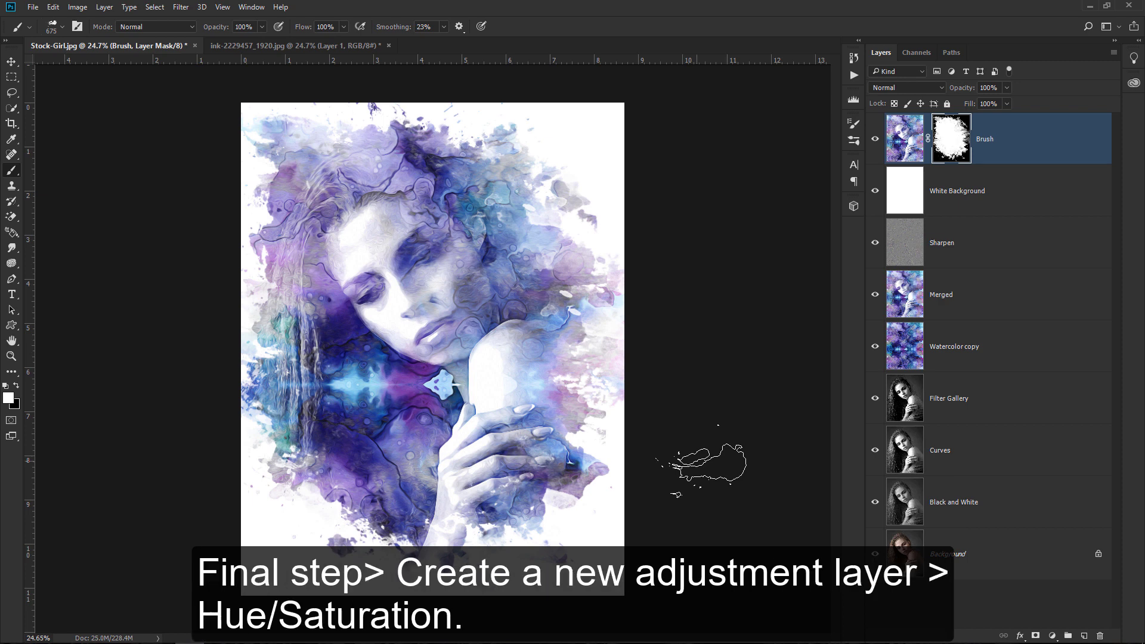
Add a Hue/Saturation adjustment layer with Hue -10 and Saturation +10
click(1046, 634)
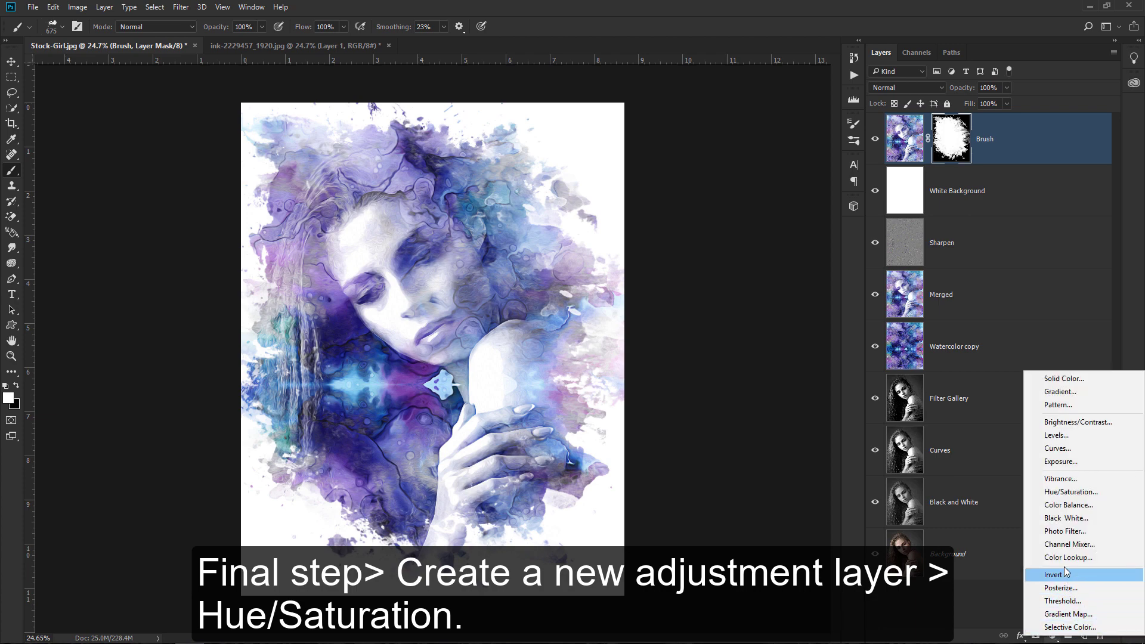
click(1093, 492)
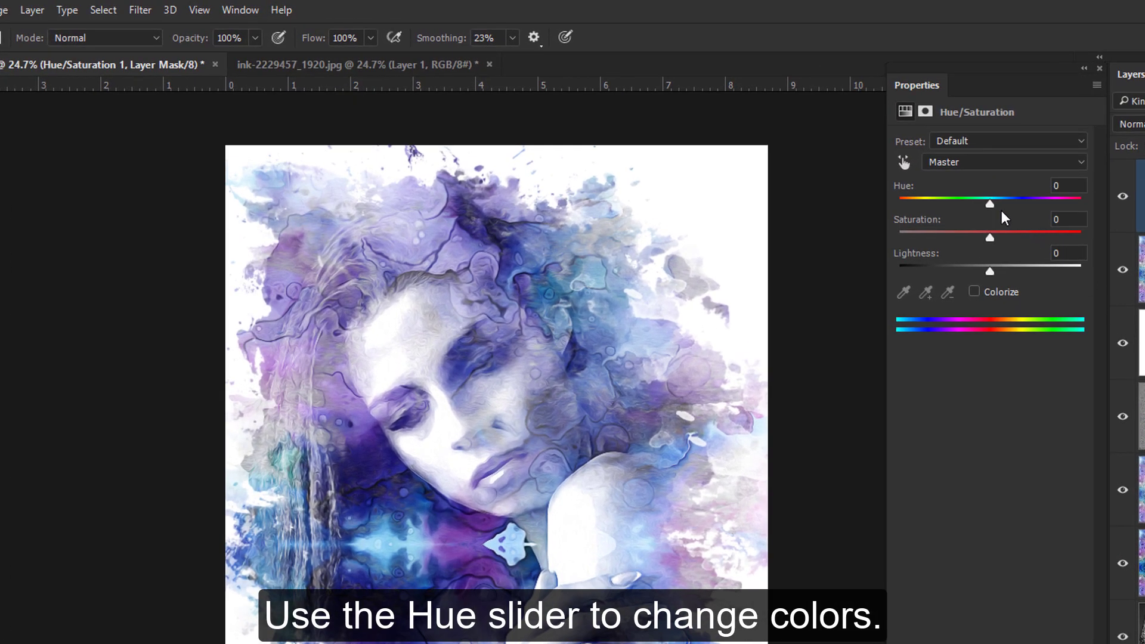
mouse_move(990, 204)
mouse_down()
mouse_move(966, 203)
mouse_move(1000, 235)
mouse_up()
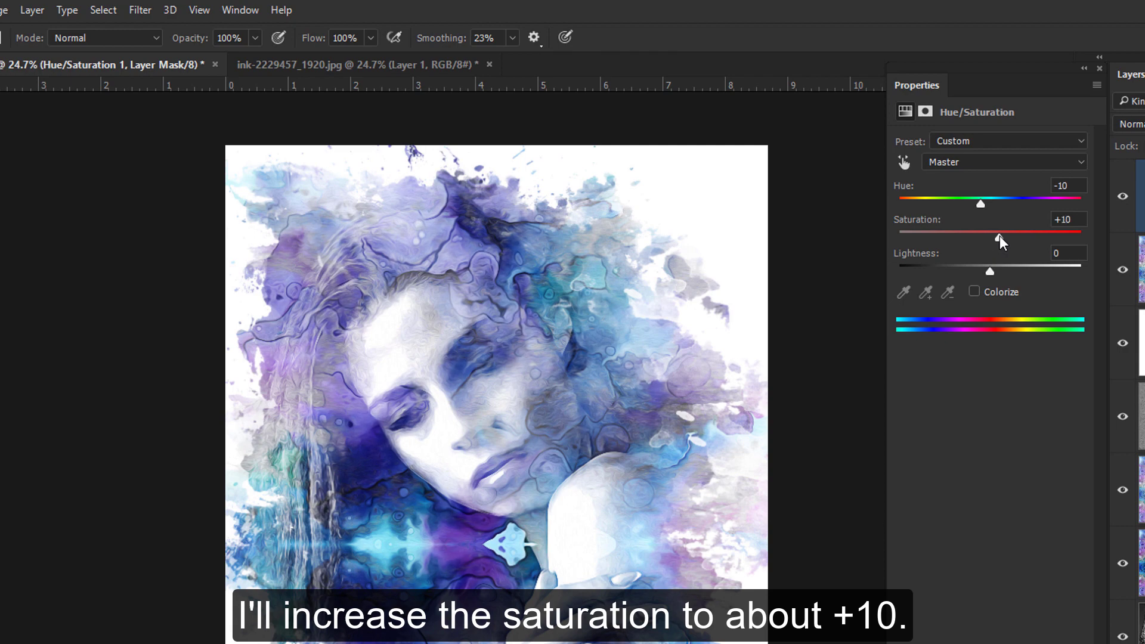
click(1100, 69)
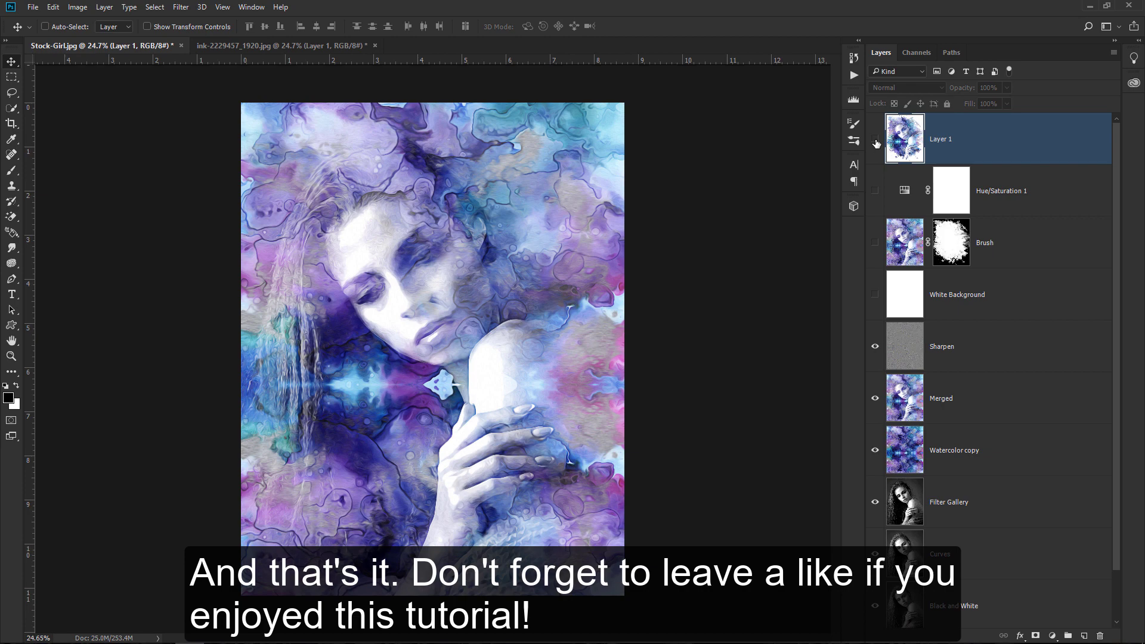
Turn on Layer 1's eye icon to display the finished splatter portrait on white
click(875, 141)
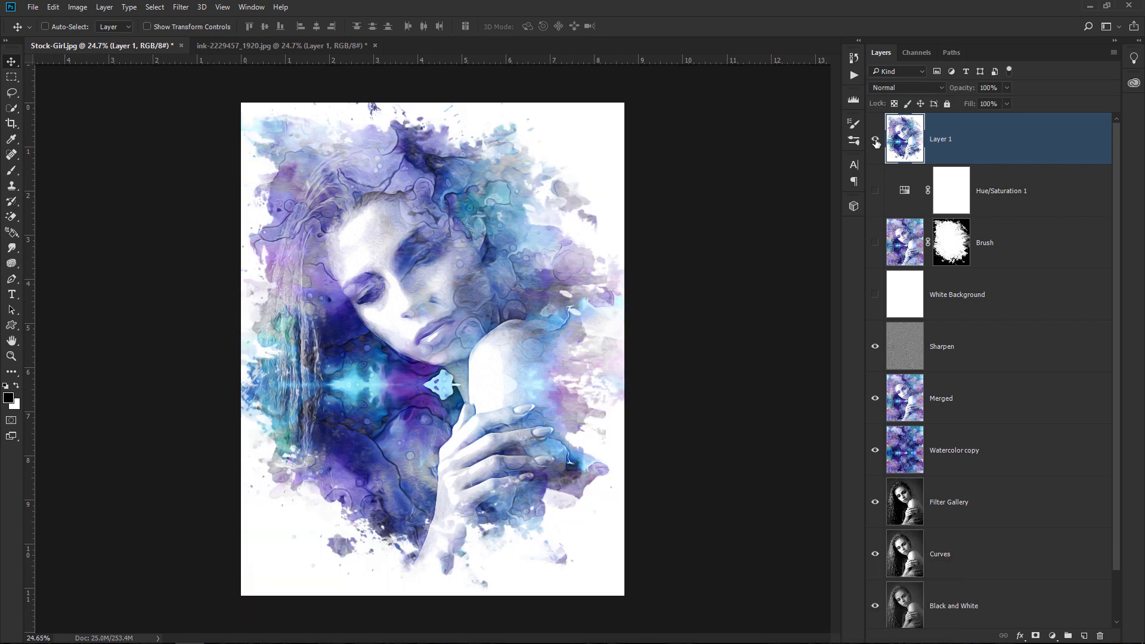